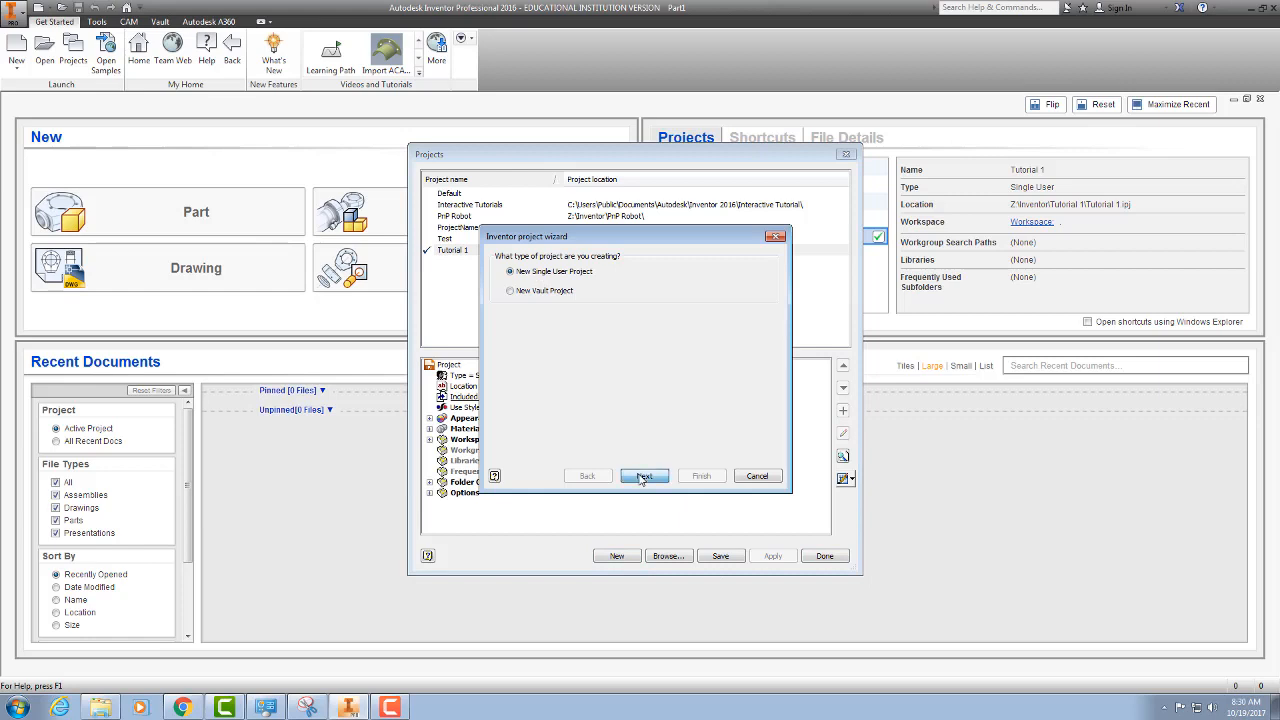
pyautogui.moveTo(519, 238); pyautogui.dragTo(463, 179)
pyautogui.write('T')
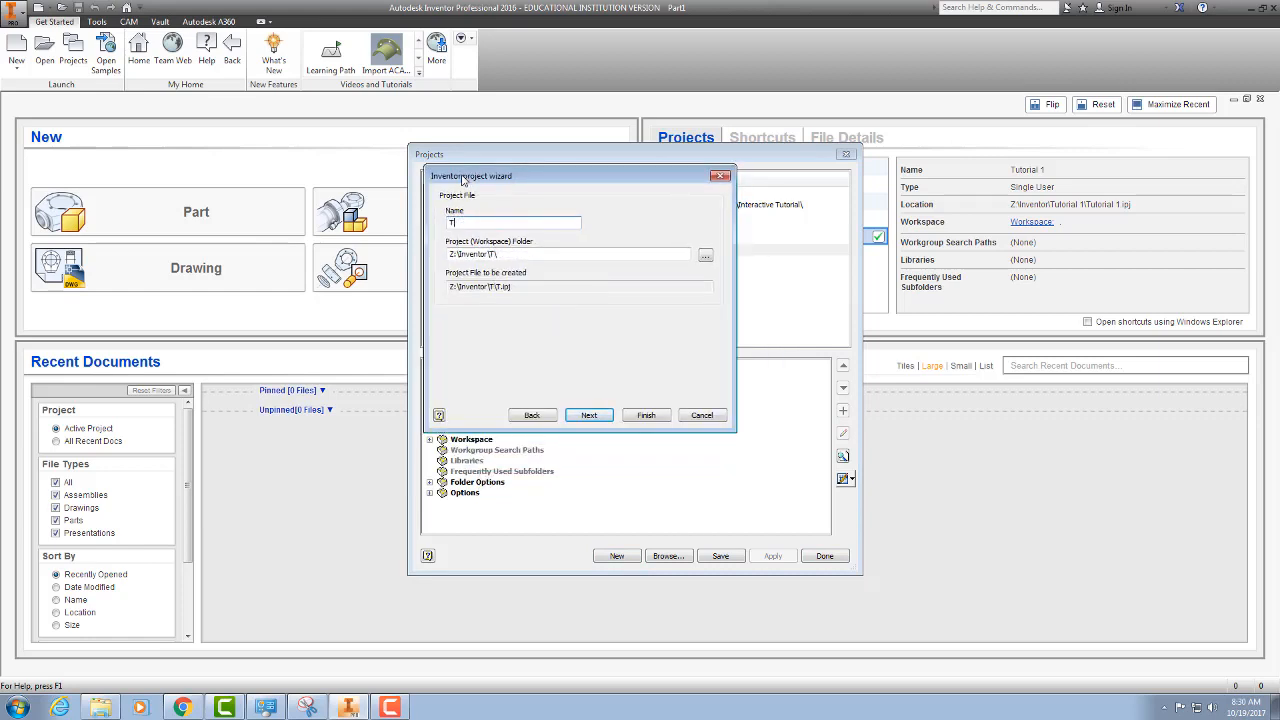
pyautogui.write('utorial 1')
pyautogui.press('BackSpace')
pyautogui.press('BackSpace')
pyautogui.press('BackSpace')
pyautogui.press('BackSpace')
pyautogui.press('BackSpace')
pyautogui.press('BackSpace')
pyautogui.press('BackSpace')
pyautogui.press('BackSpace')
pyautogui.press('BackSpace')
pyautogui.press('BackSpace')
# Step: Name the new single-user project Plate, create it with its missing project folder, and finish the project setup
pyautogui.write('Plate')
pyautogui.click(648, 417)
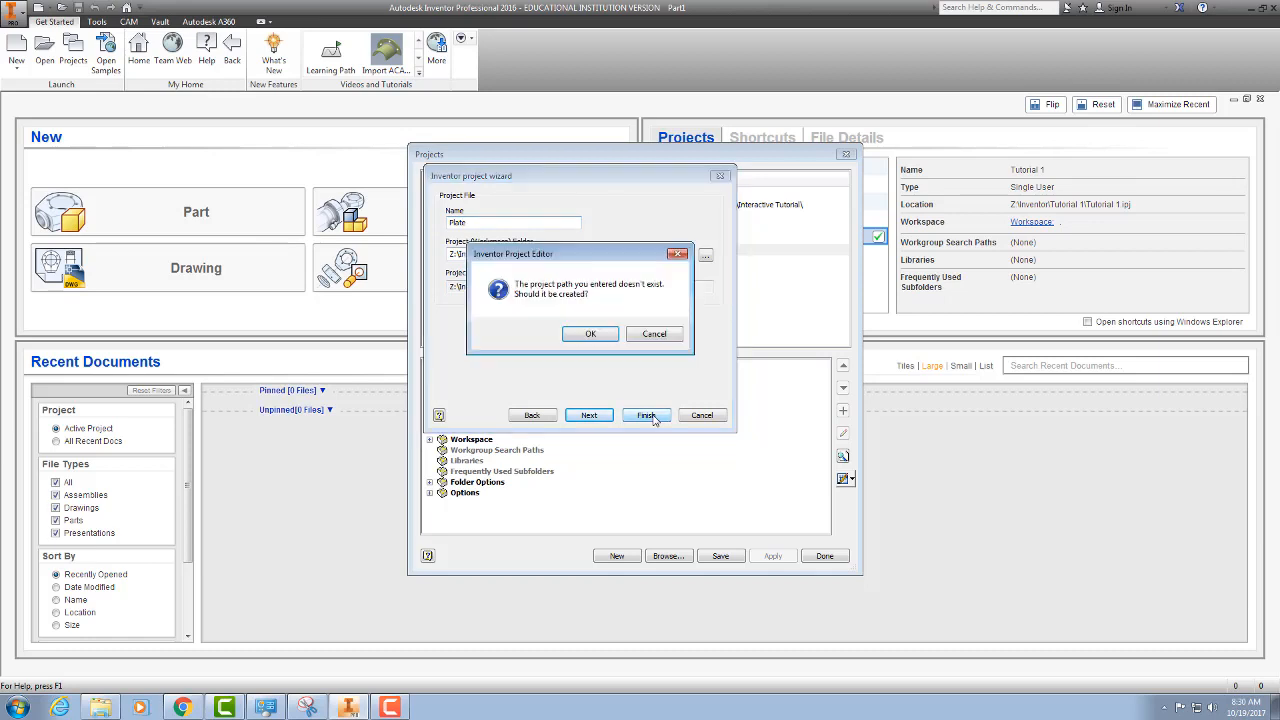
pyautogui.click(589, 336)
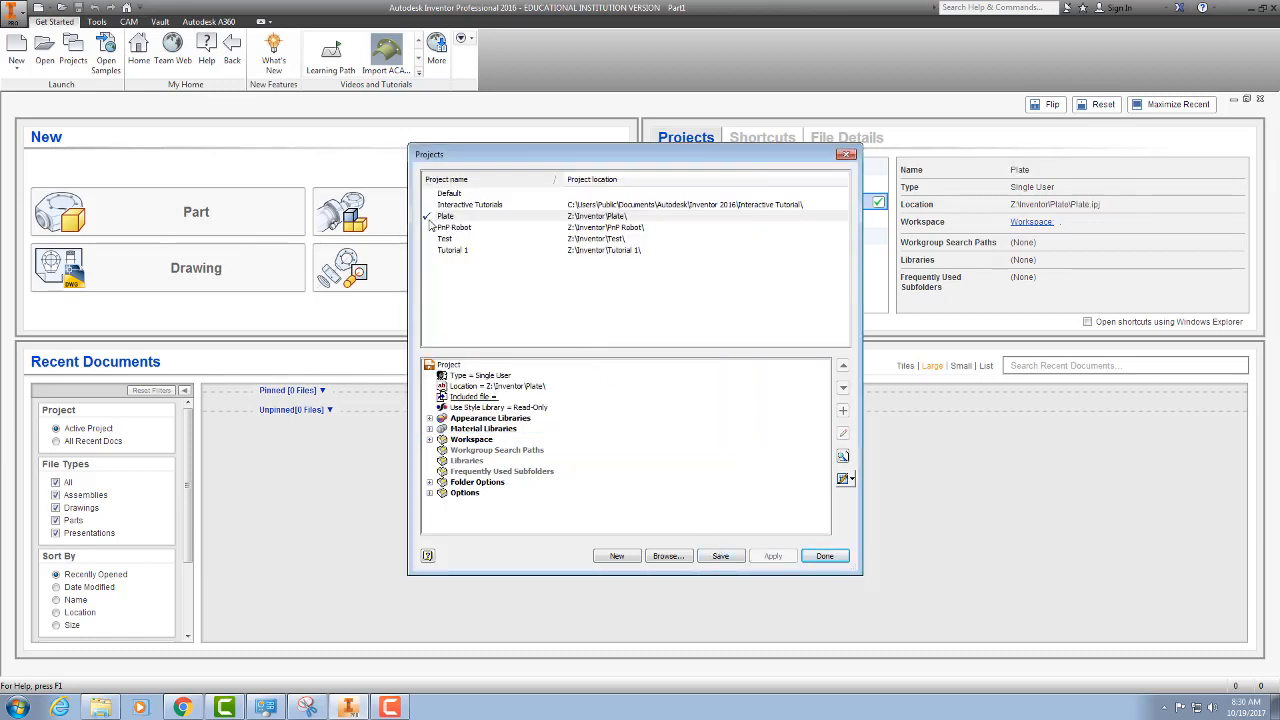
pyautogui.click(834, 560)
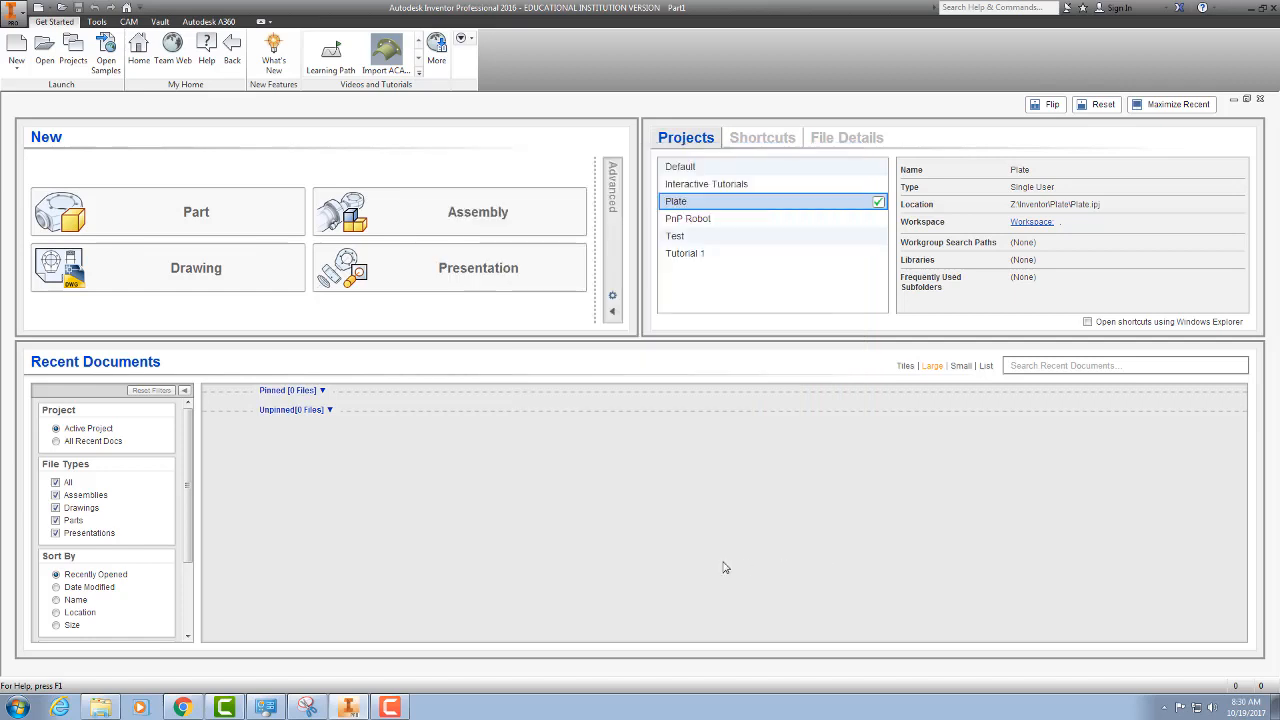
# Step: Switch to Windows Explorer and open the Plate folder inside the Inventor folder on the Z: drive
pyautogui.click(100, 709)
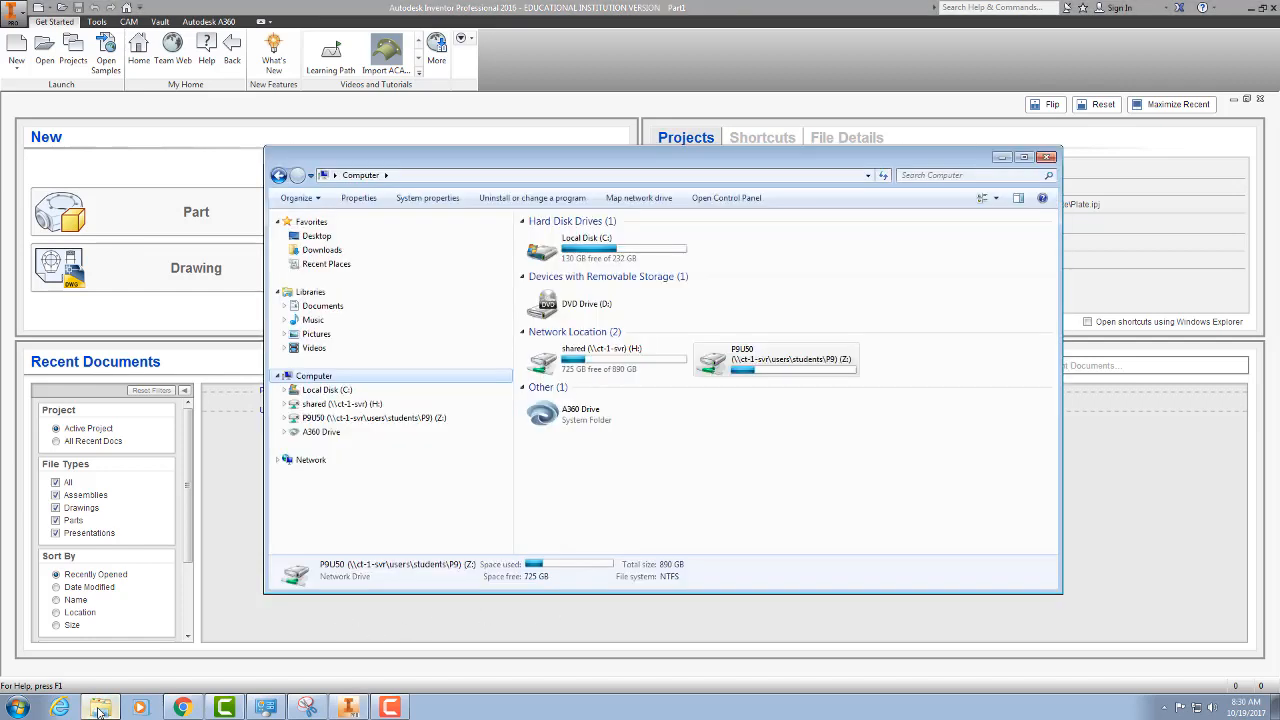
pyautogui.doubleClick(314, 378)
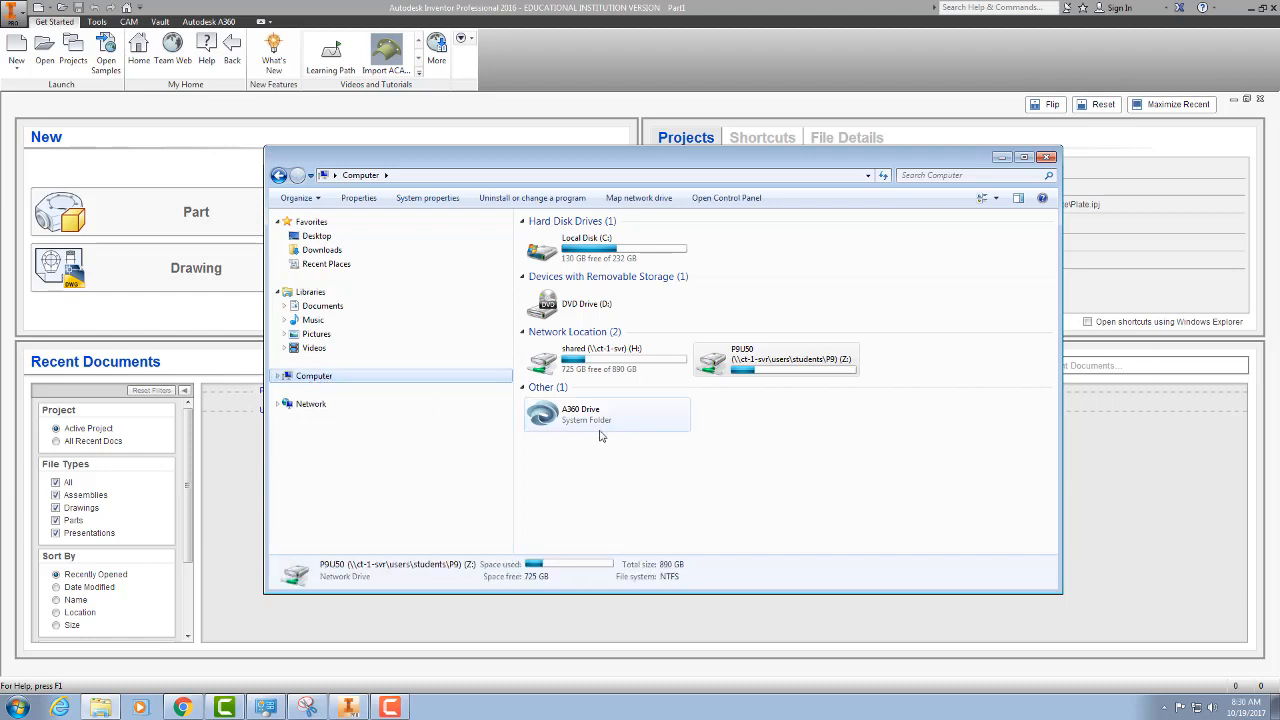
pyautogui.click(279, 377)
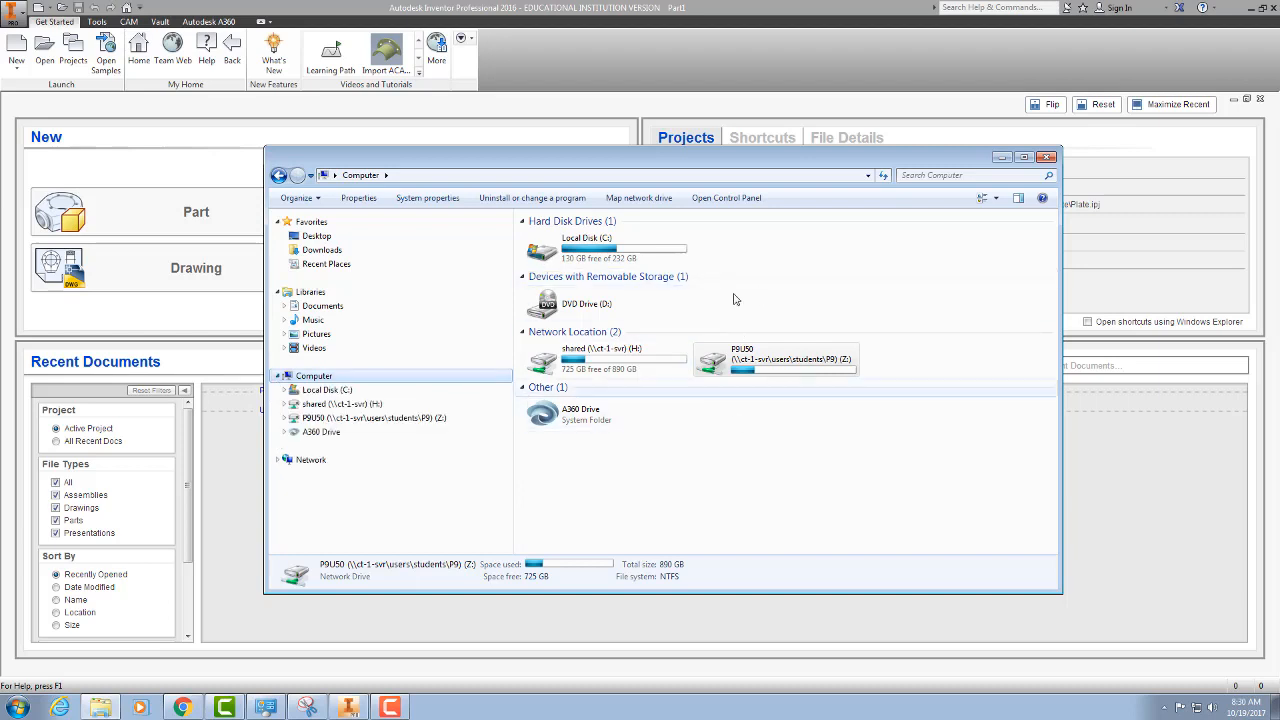
pyautogui.doubleClick(757, 360)
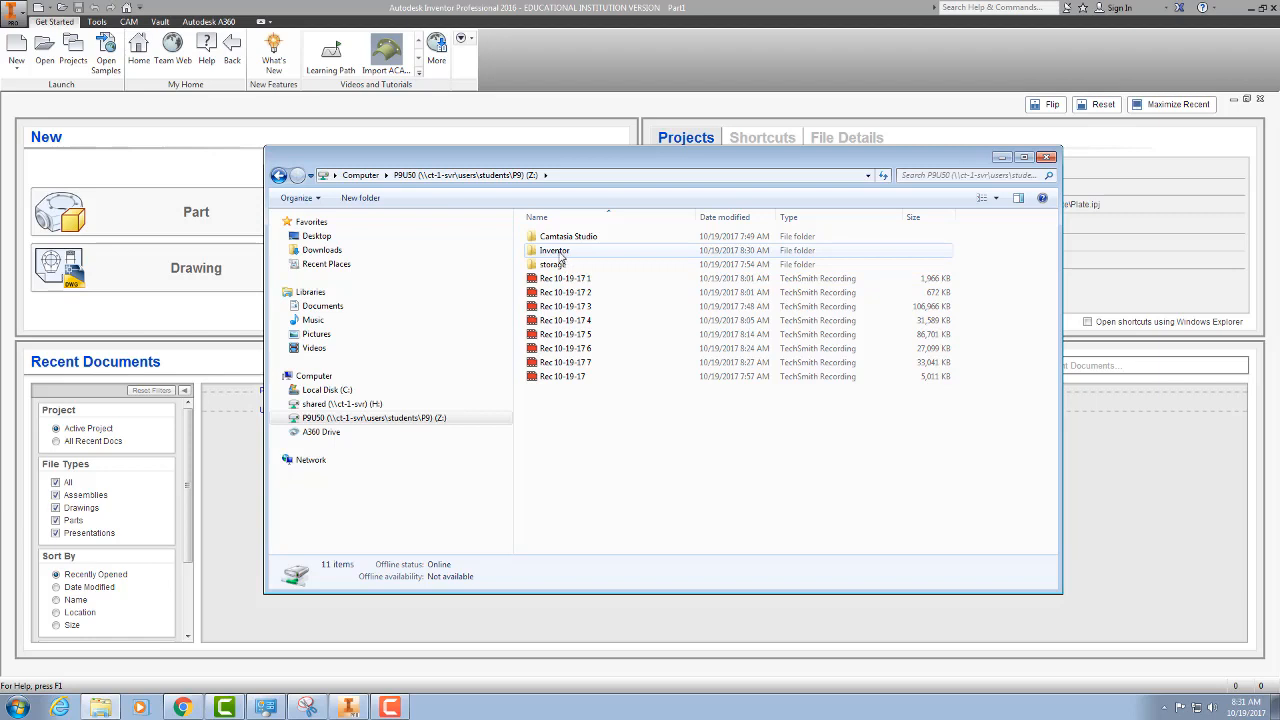
pyautogui.doubleClick(568, 253)
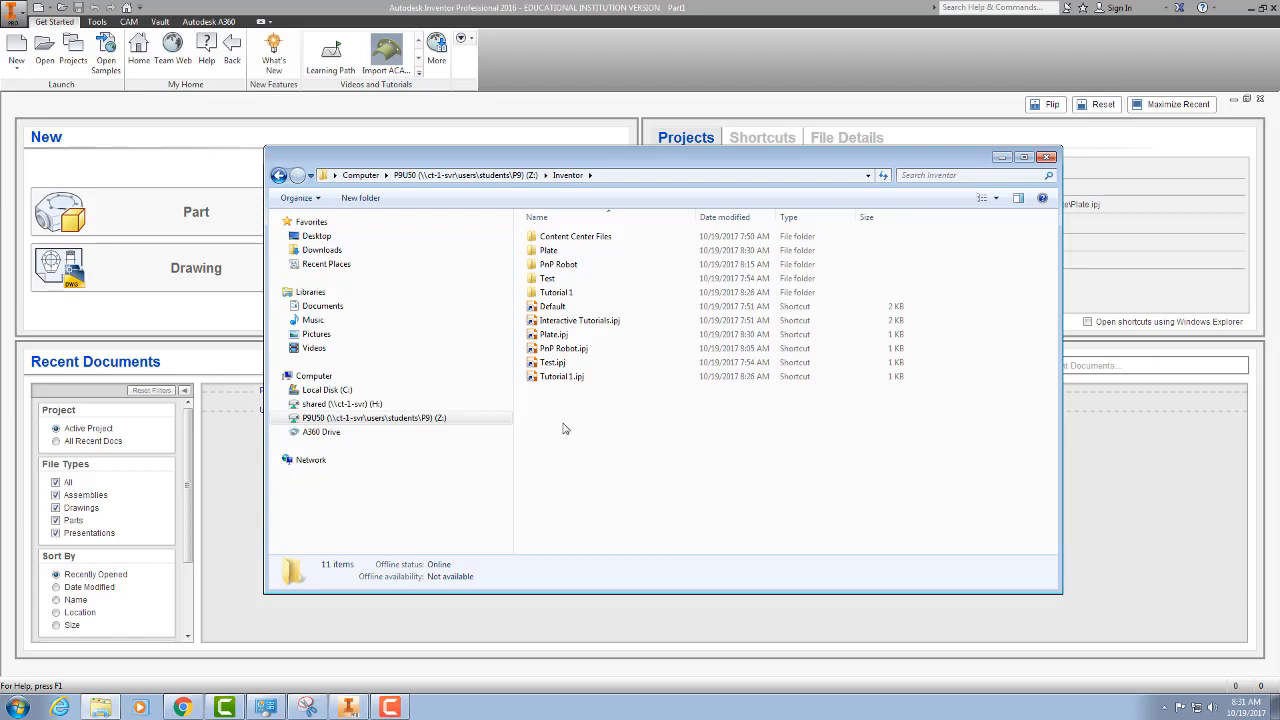
pyautogui.doubleClick(552, 252)
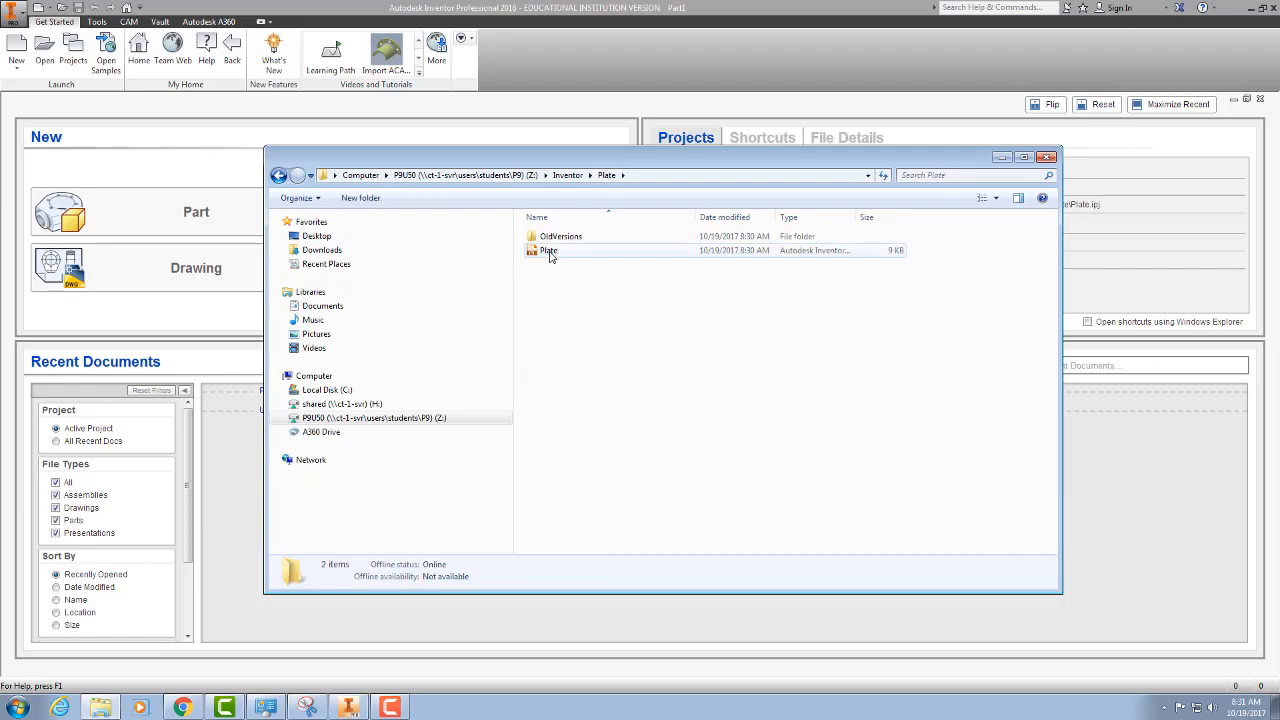
# Step: Widen the Type column to check the Plate file's type, and return to Inventor
pyautogui.click(550, 252)
pyautogui.moveTo(851, 221); pyautogui.dragTo(905, 217)
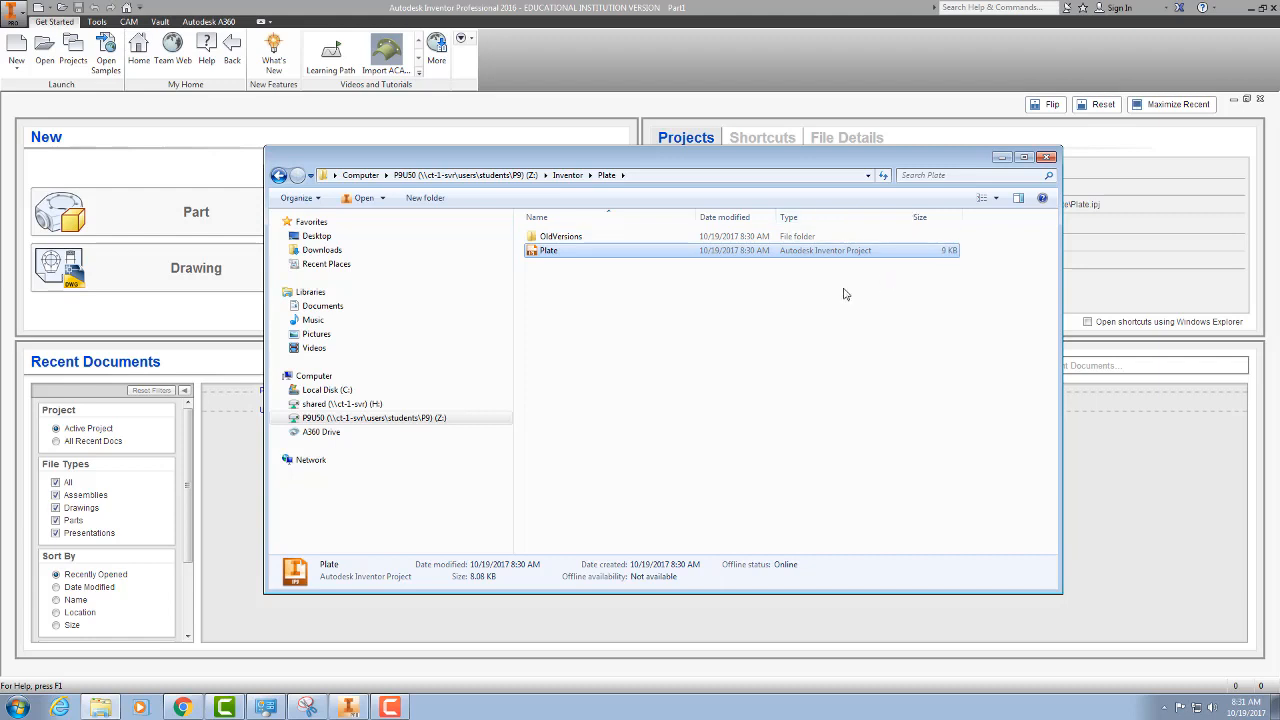
pyautogui.click(860, 268)
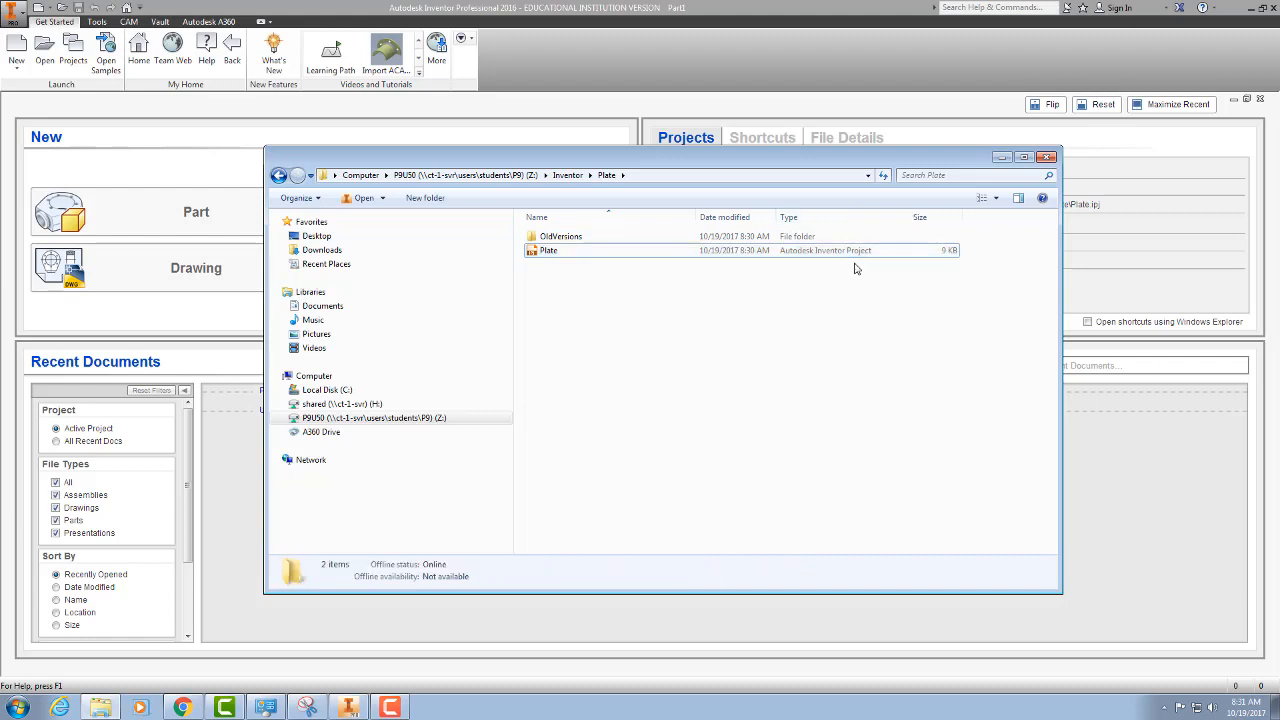
pyautogui.click(1003, 160)
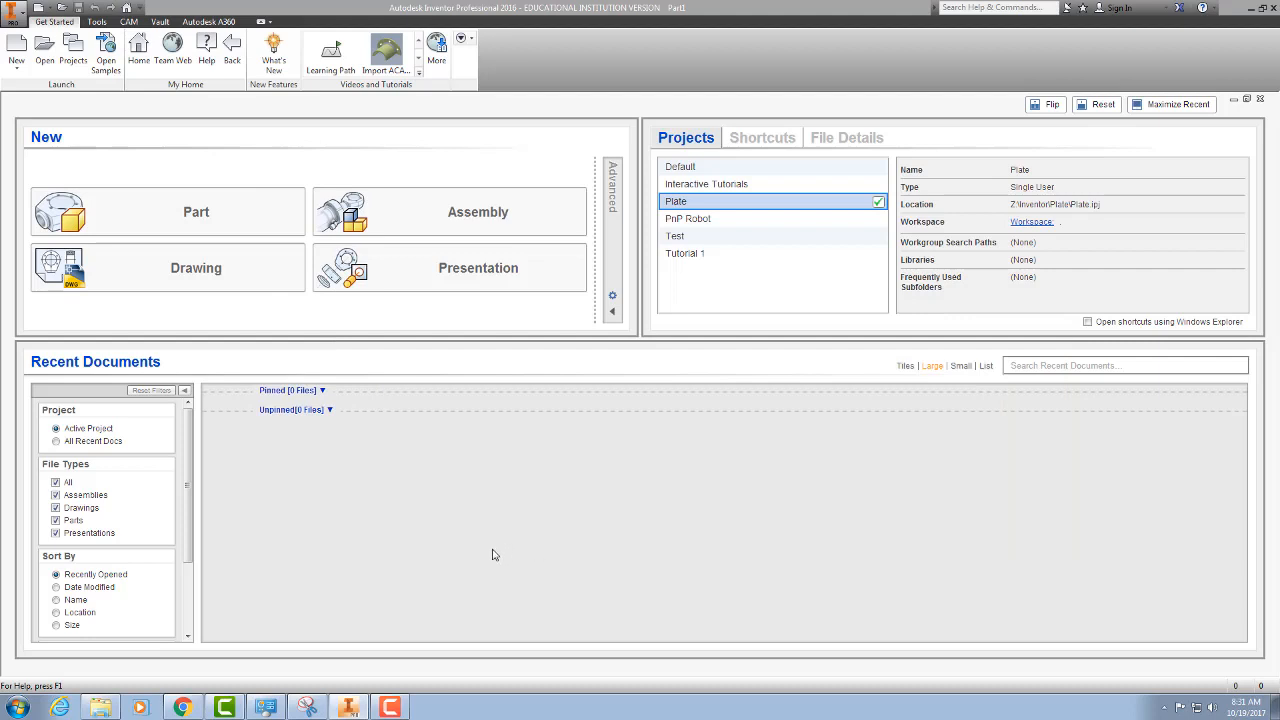
# Step: Create a new part and start a 2D sketch on the front (XY) plane
pyautogui.click(50, 8)
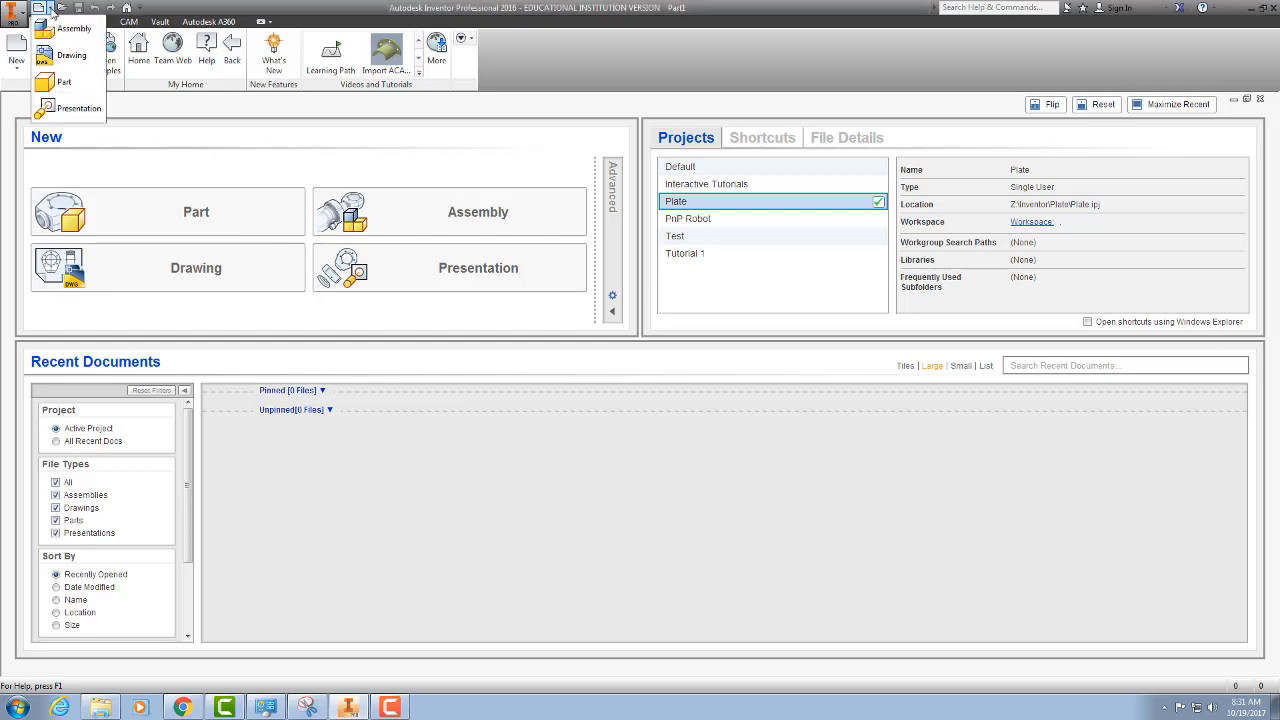
pyautogui.click(64, 83)
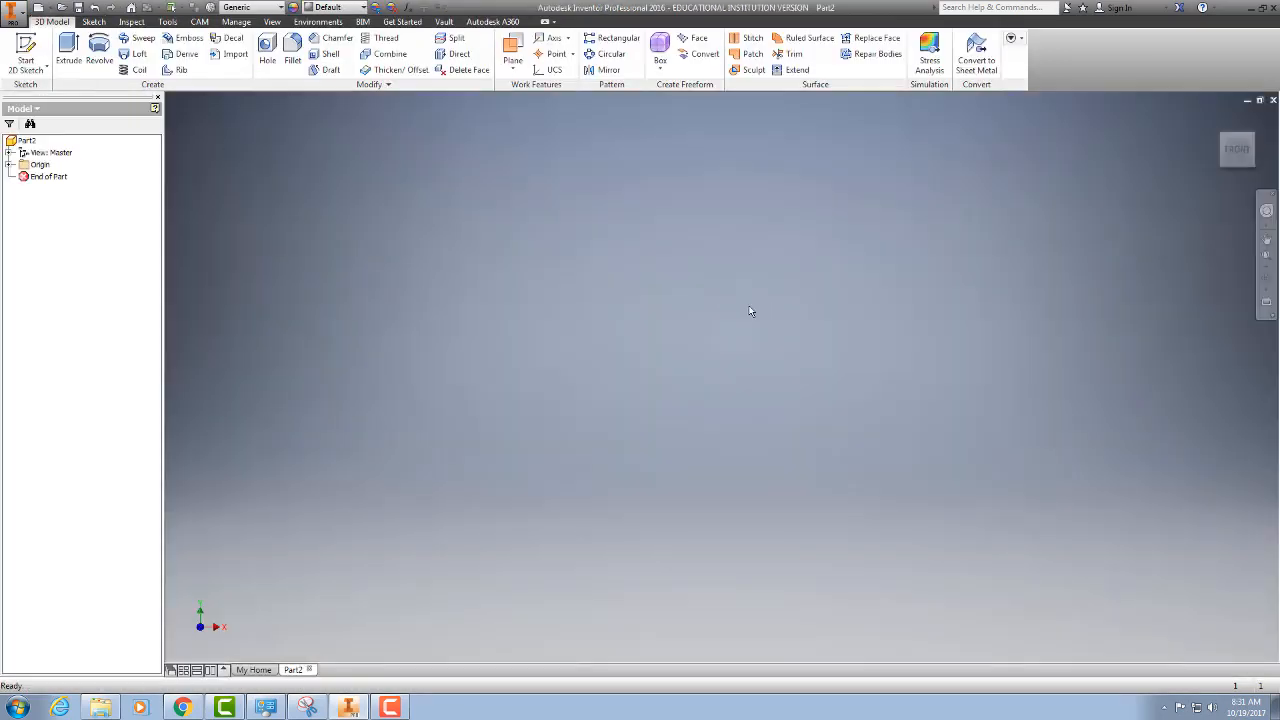
pyautogui.click(26, 50)
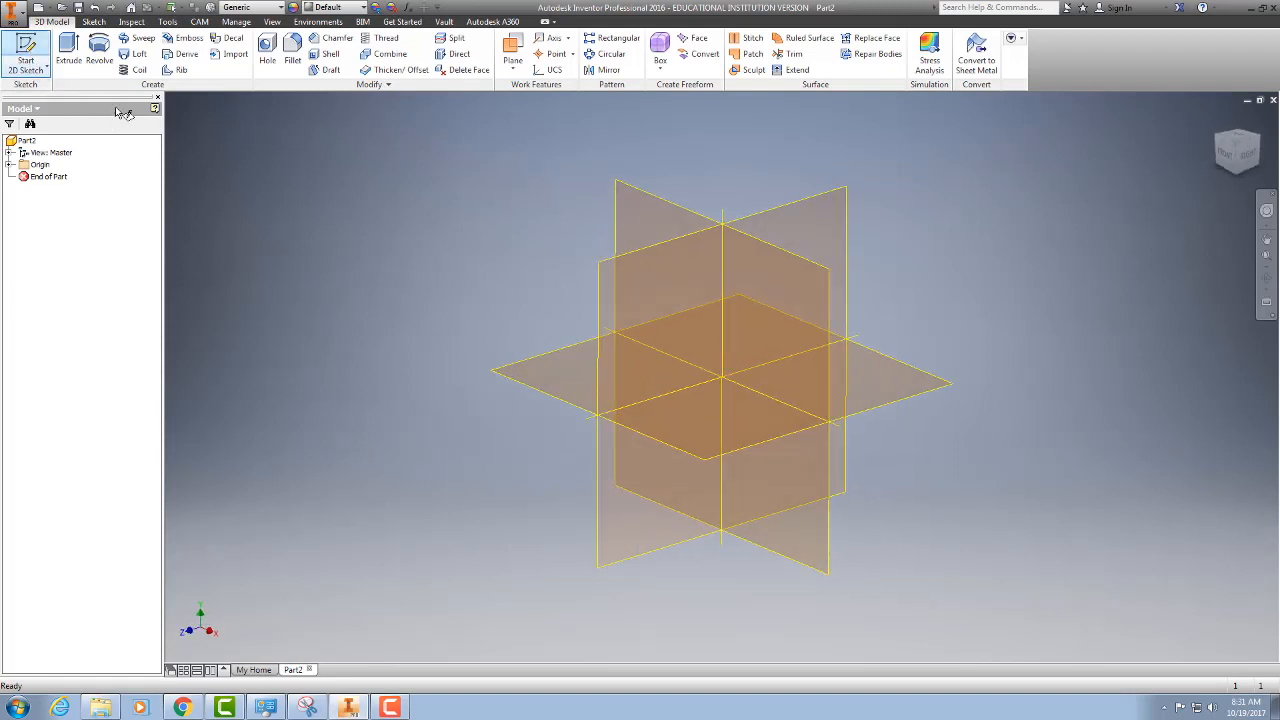
pyautogui.click(801, 307)
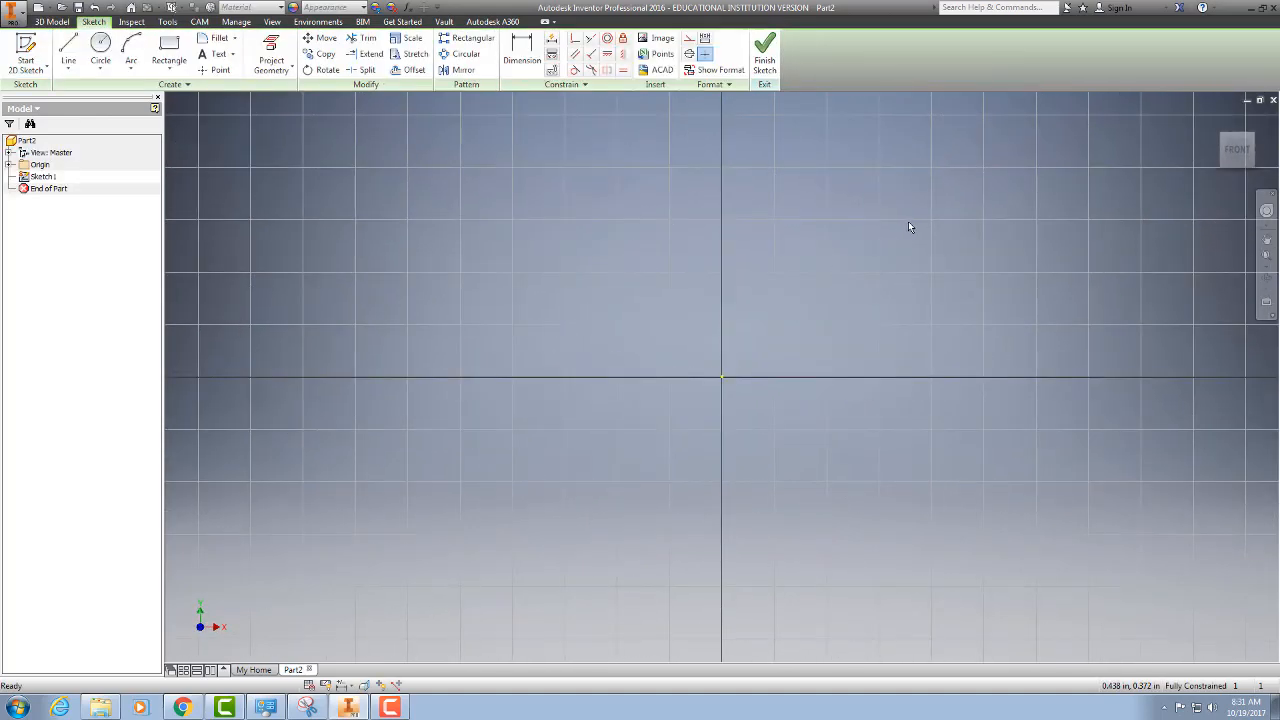
pyautogui.moveTo(910, 224); pyautogui.dragTo(584, 366, button='middle')
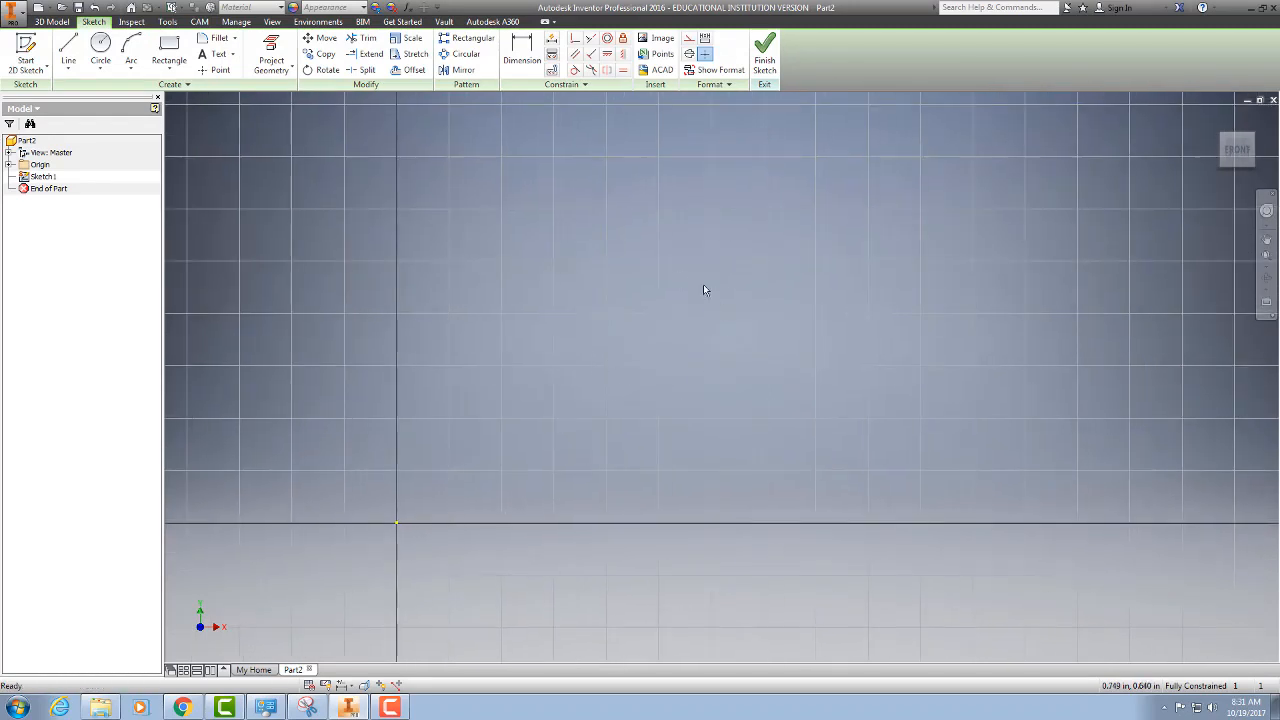
# Step: Sketch a rectangle from the origin, 3 in wide and 1.7 in high, and finish the sketch
pyautogui.click(170, 50)
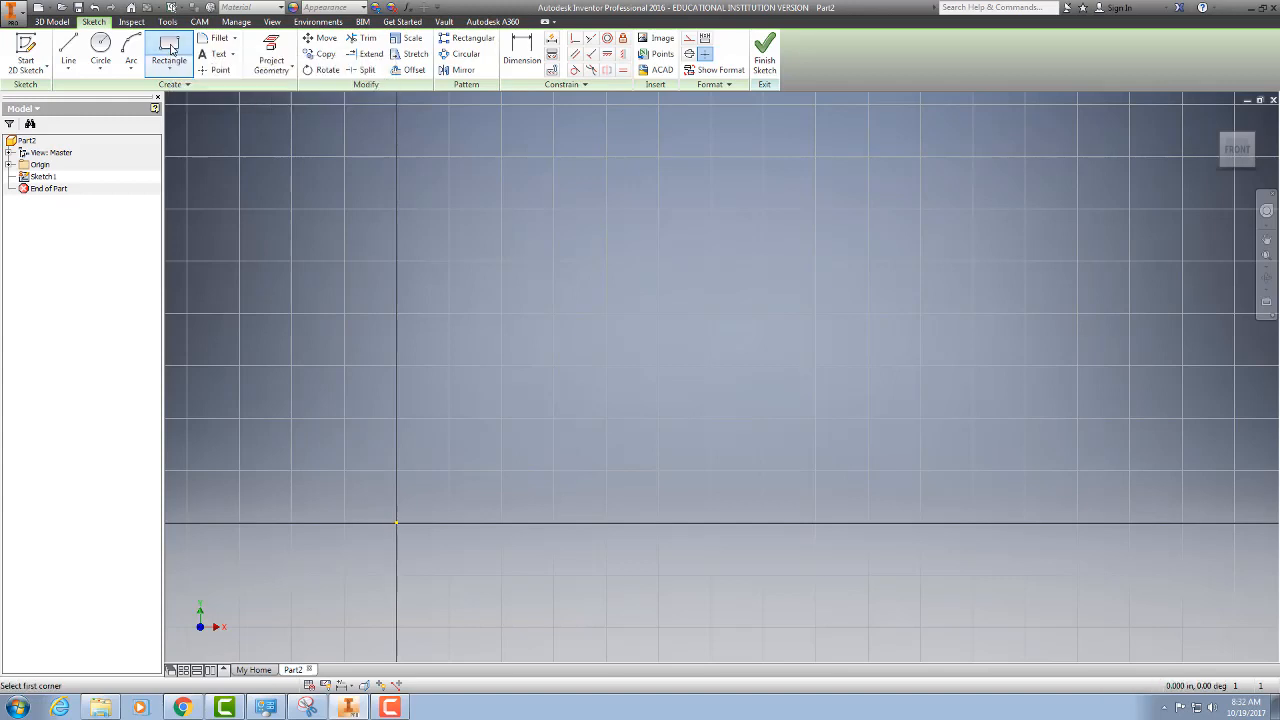
pyautogui.click(396, 522)
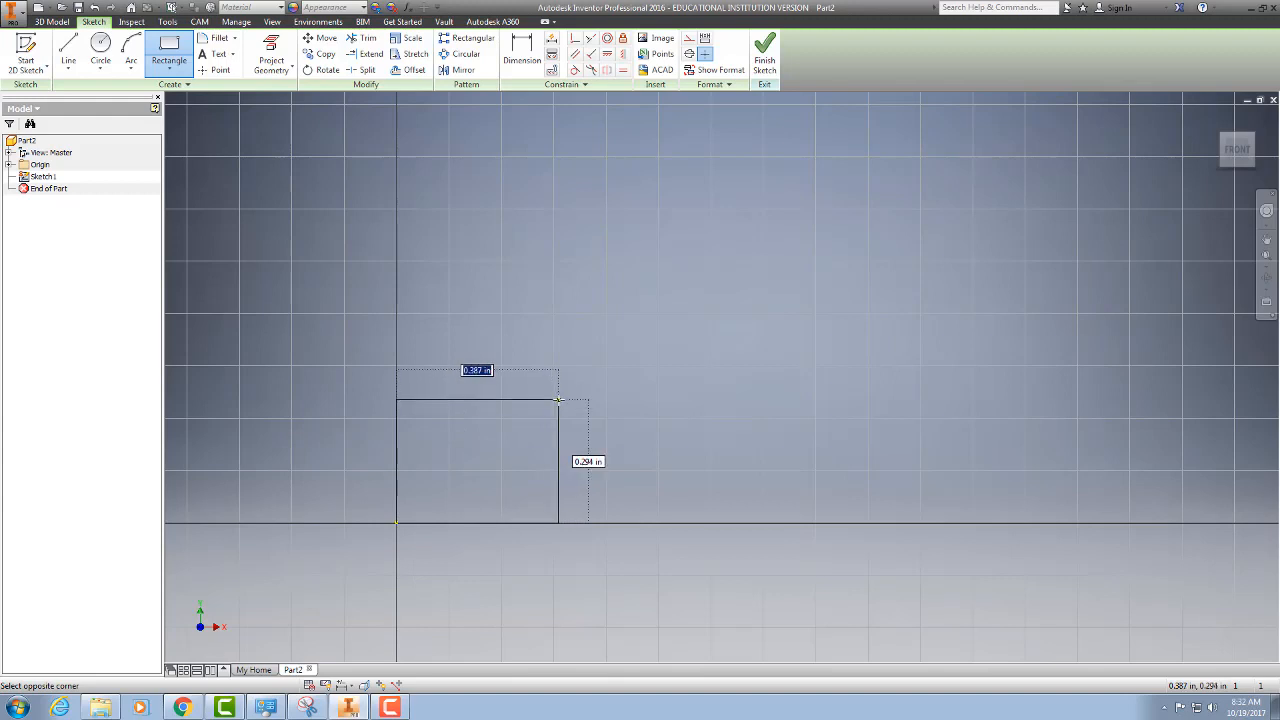
pyautogui.write('3')
pyautogui.press('Tab')
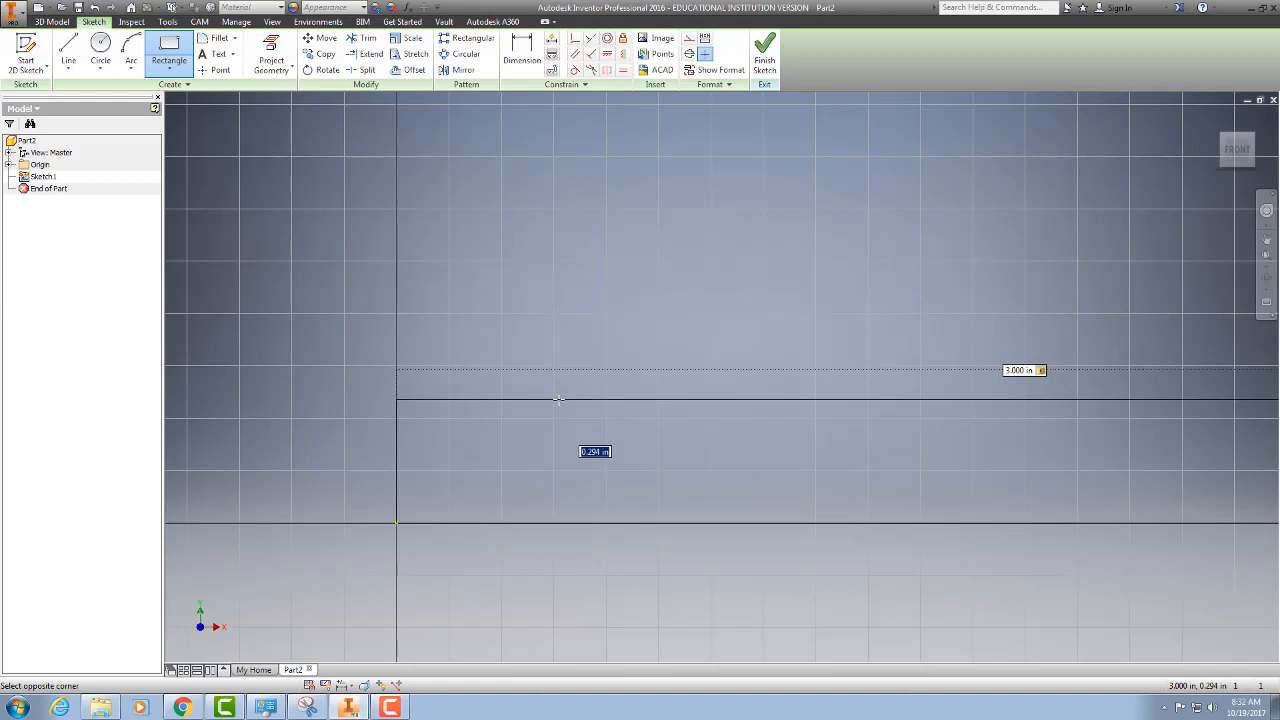
pyautogui.scroll(5, 558, 399)
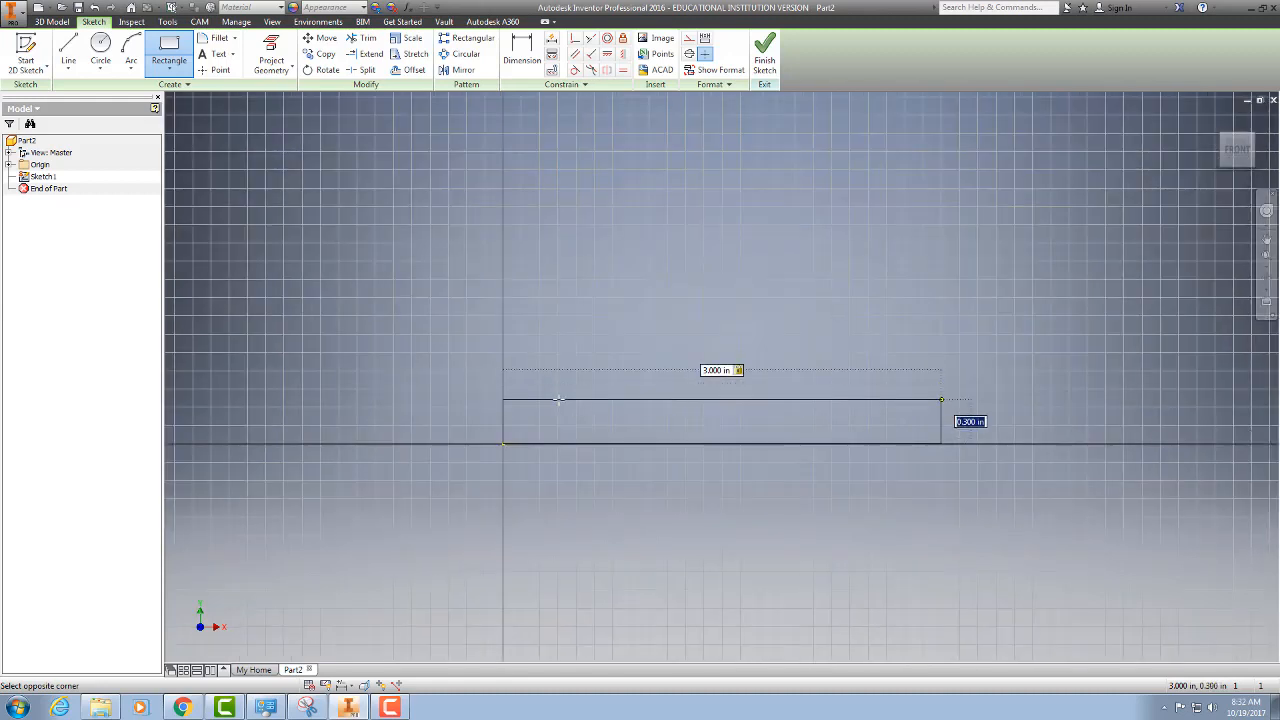
pyautogui.write('1.7')
pyautogui.press('Tab')
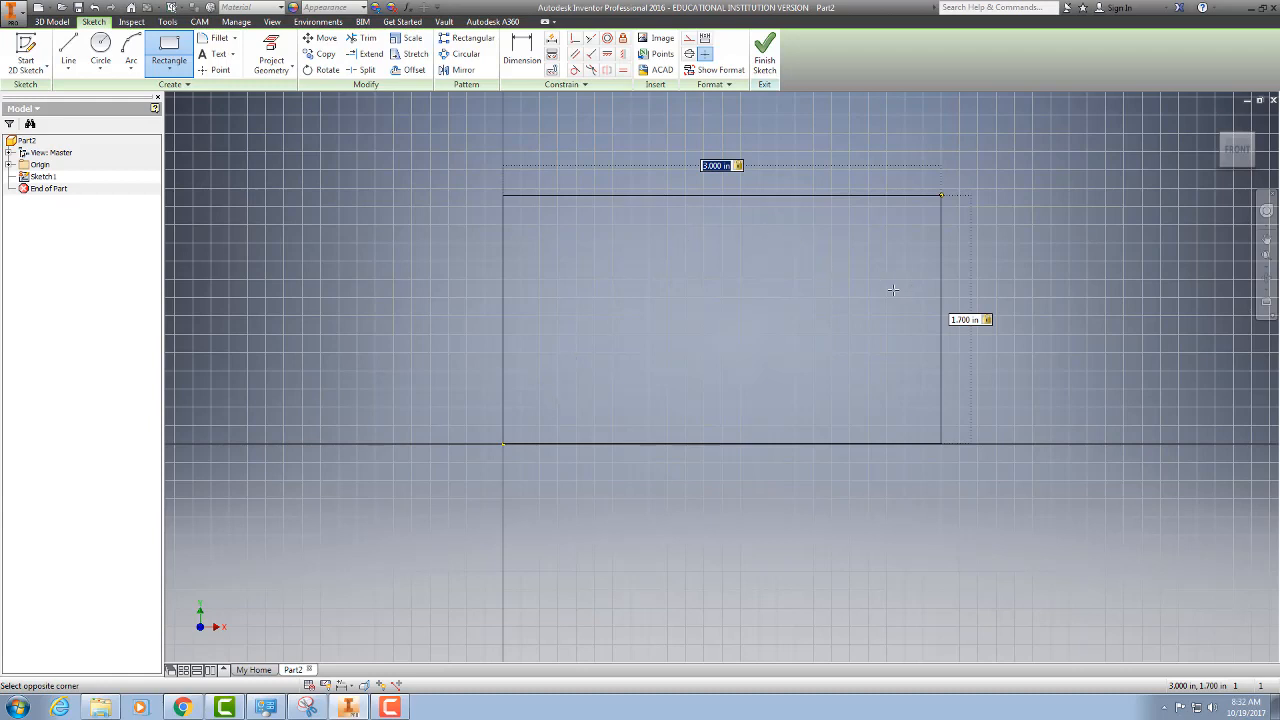
pyautogui.click(977, 184)
pyautogui.rightClick(978, 184)
pyautogui.click(1030, 185)
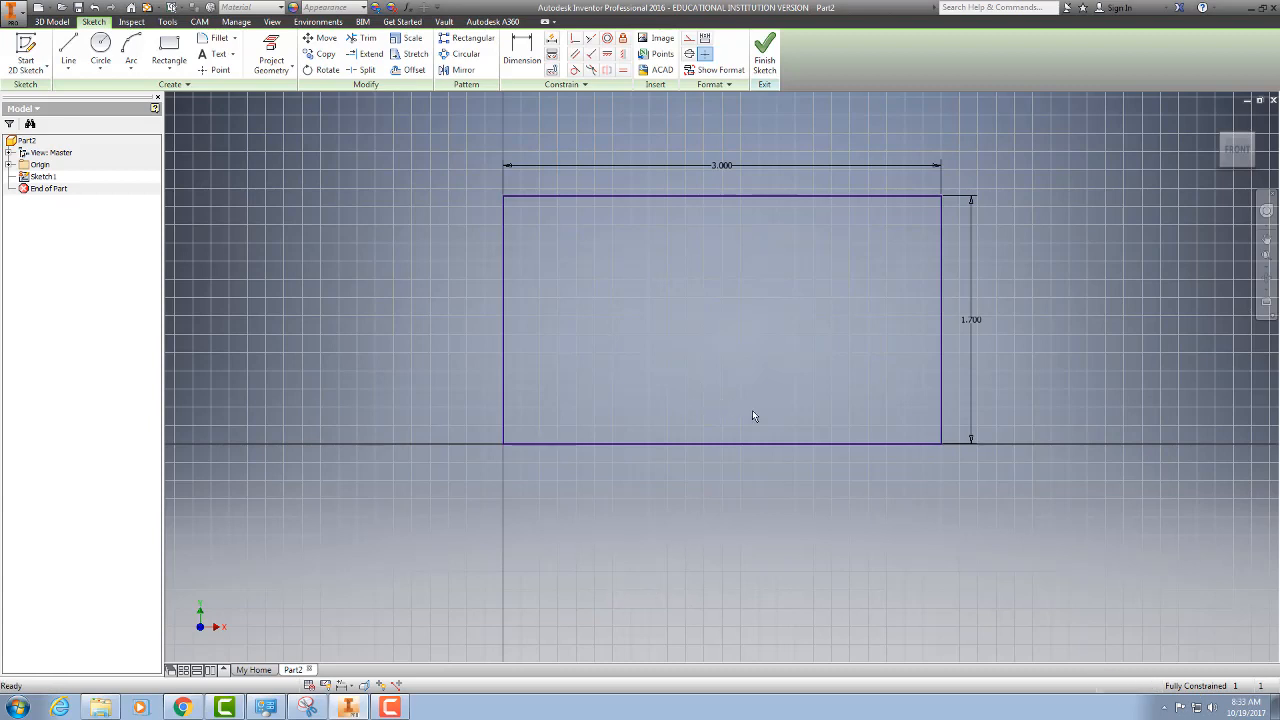
pyautogui.click(764, 66)
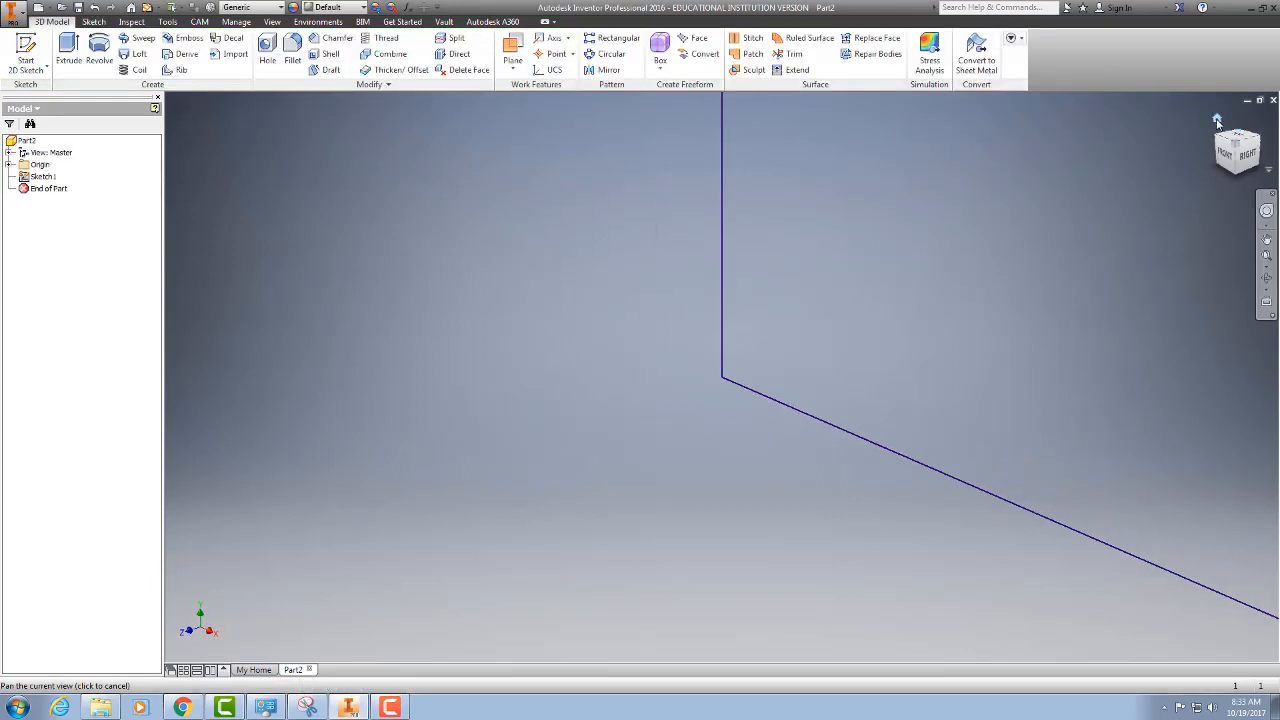
# Step: Extrude the rectangle 0.2 in backward, away from the front of the sketch plane
pyautogui.click(1217, 120)
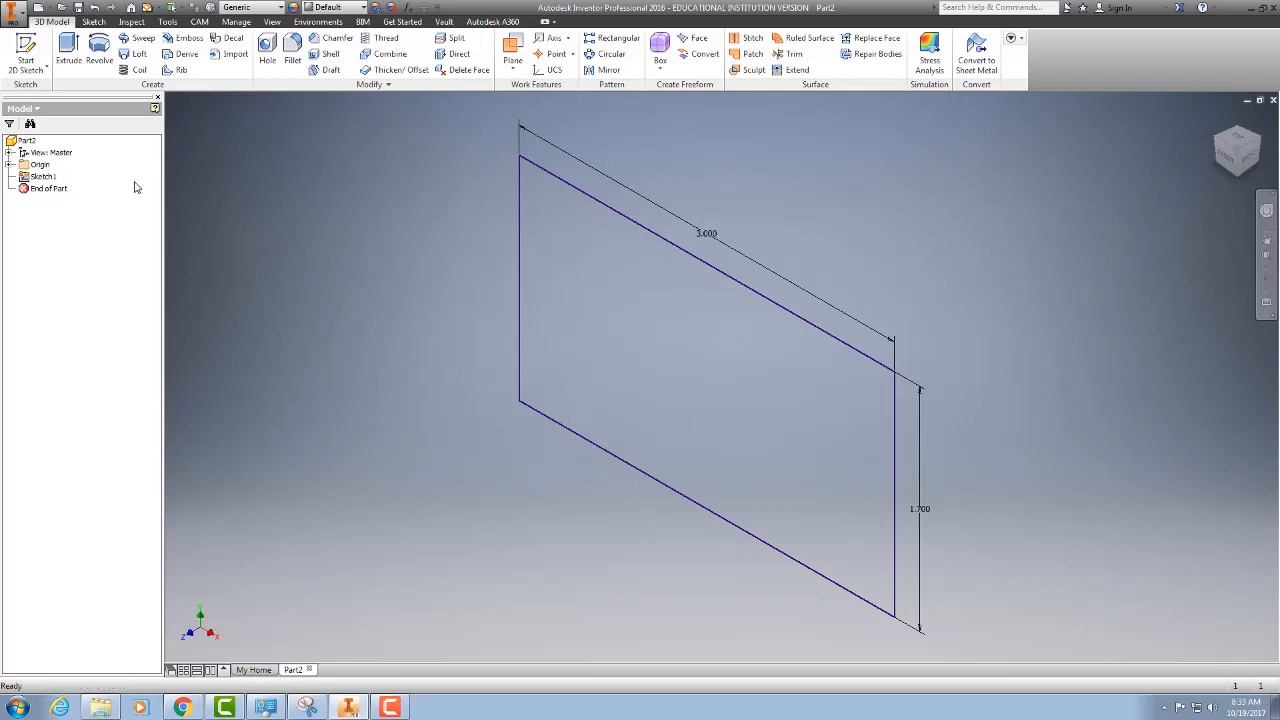
pyautogui.click(68, 52)
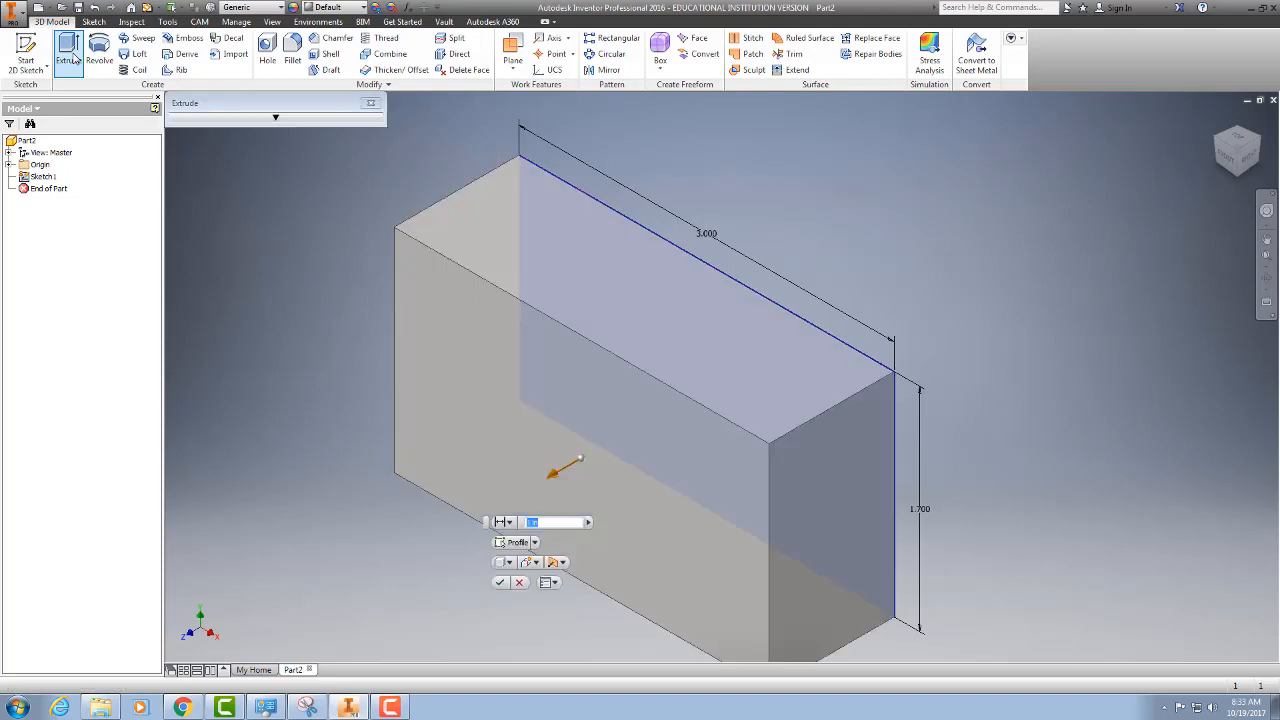
pyautogui.click(284, 121)
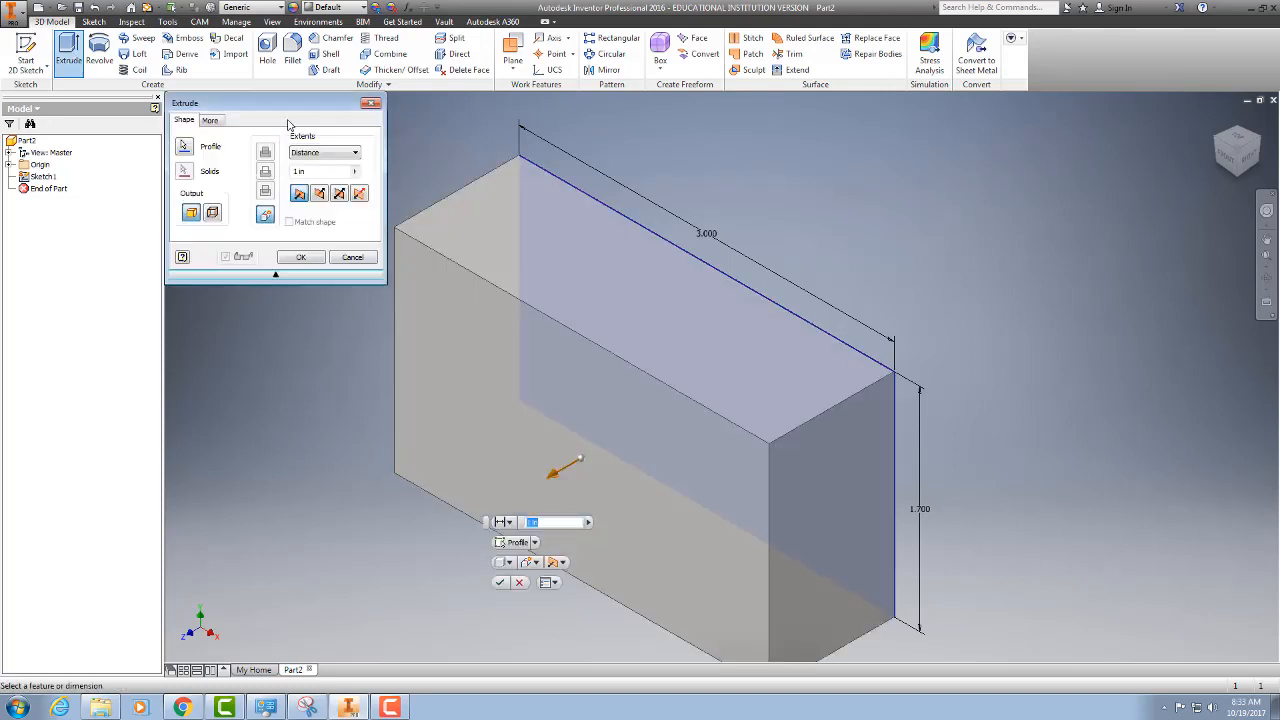
pyautogui.click(320, 195)
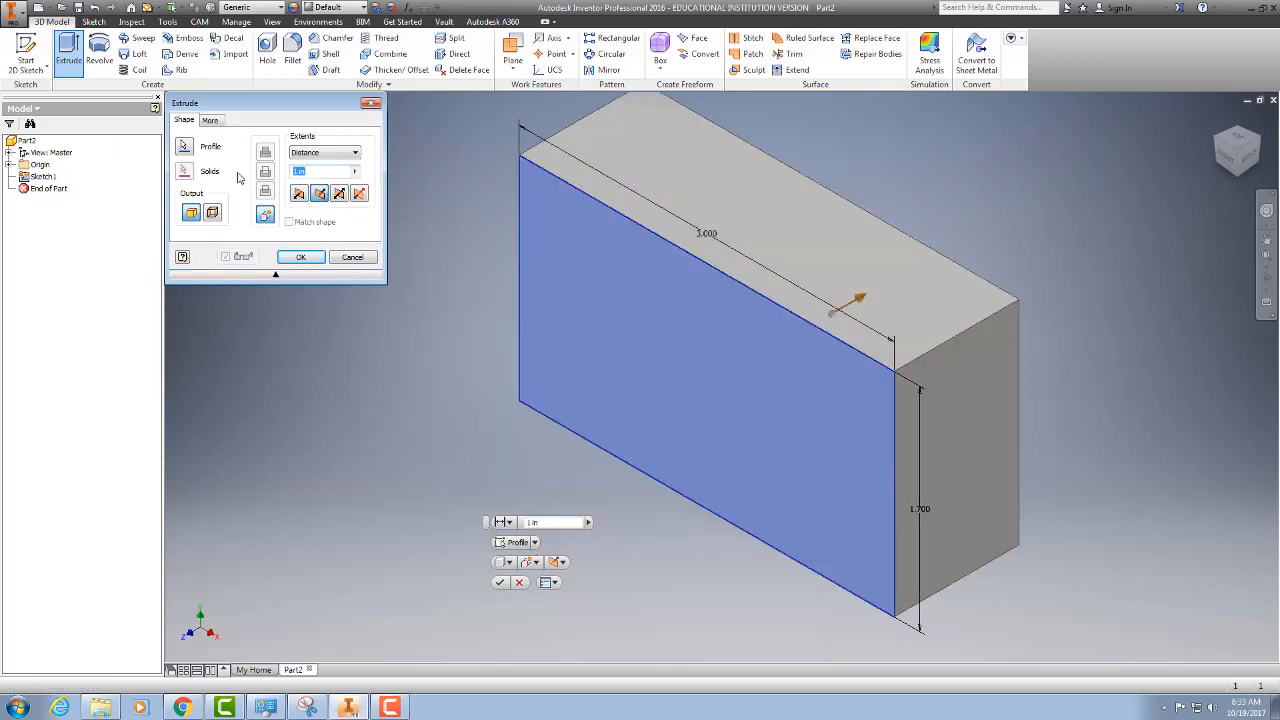
pyautogui.write('.2')
pyautogui.press('Return')
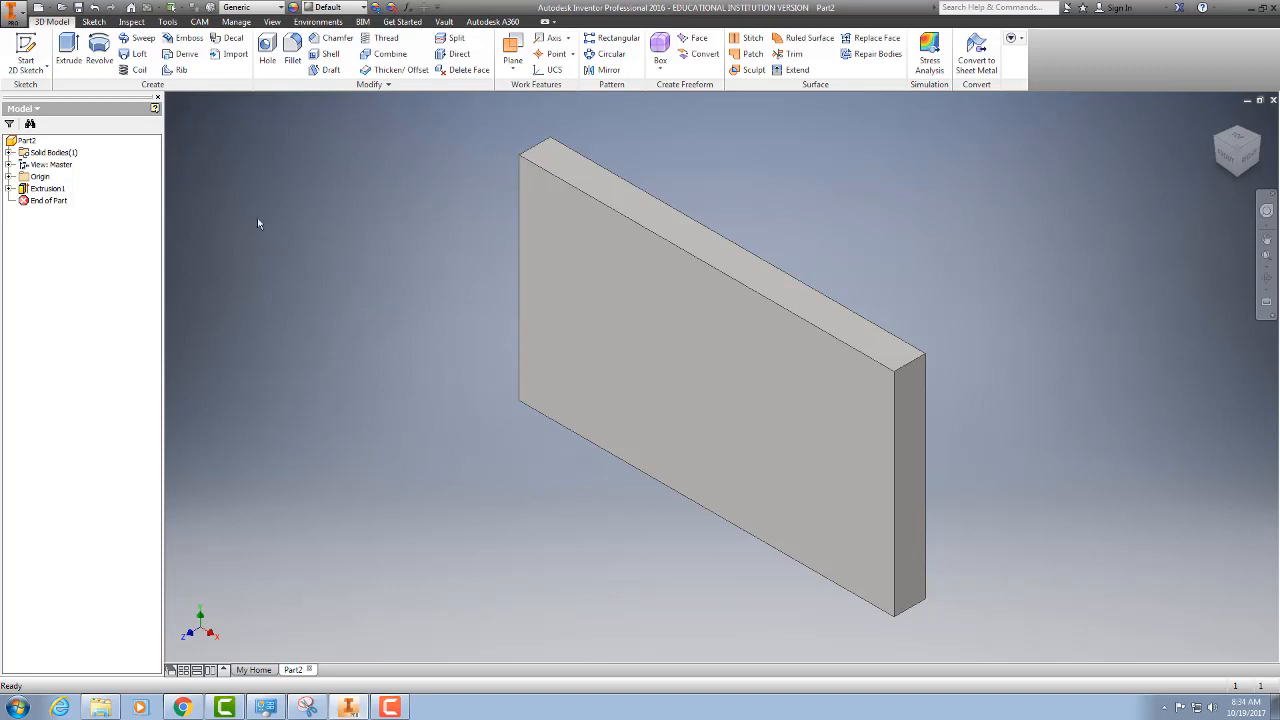
# Step: Start a new 2D sketch on the plate's large front face
pyautogui.click(44, 56)
pyautogui.click(697, 347)
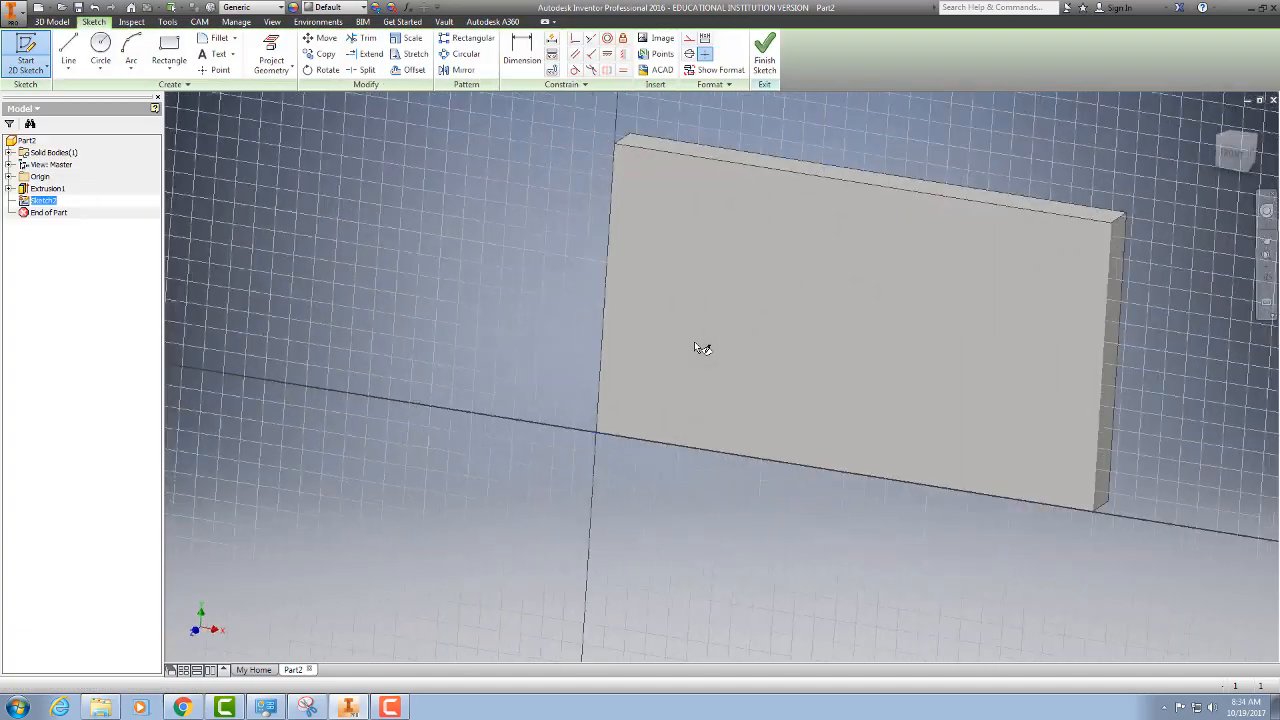
pyautogui.moveTo(917, 413)
pyautogui.mouseDown(button='middle')
pyautogui.moveTo(806, 496)
pyautogui.moveTo(640, 531)
pyautogui.mouseUp(button='middle')
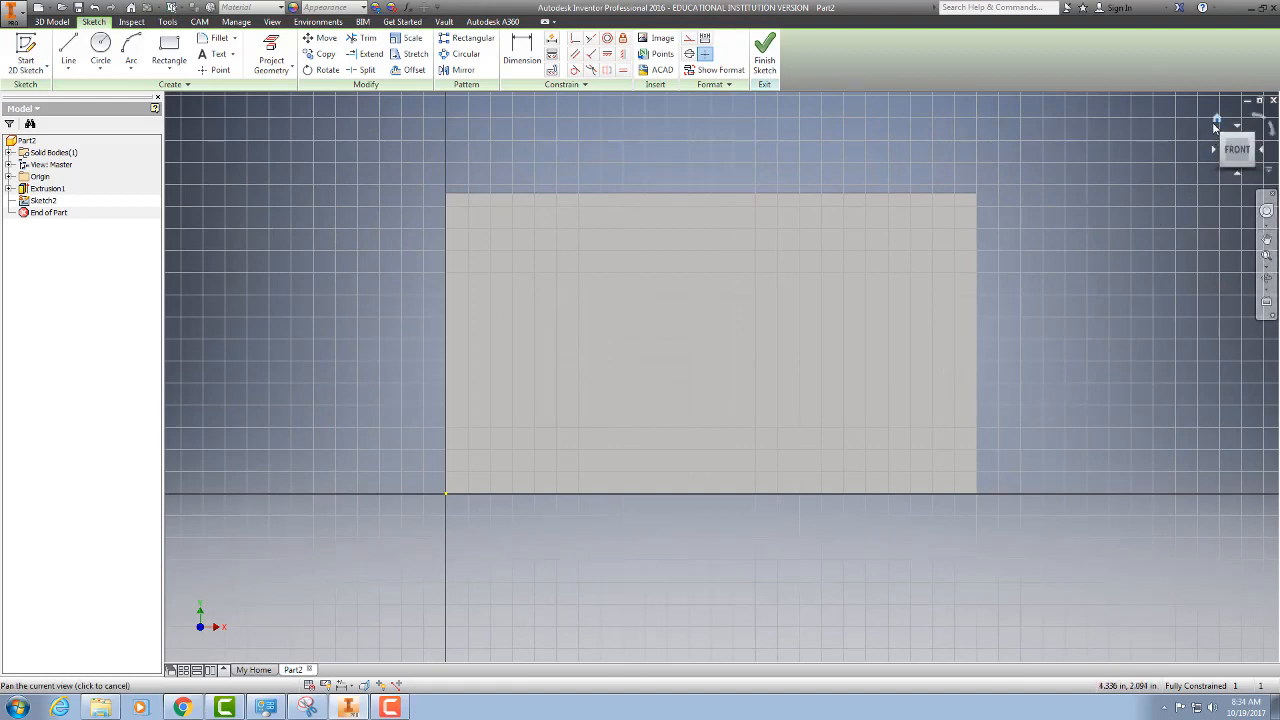
pyautogui.click(1217, 119)
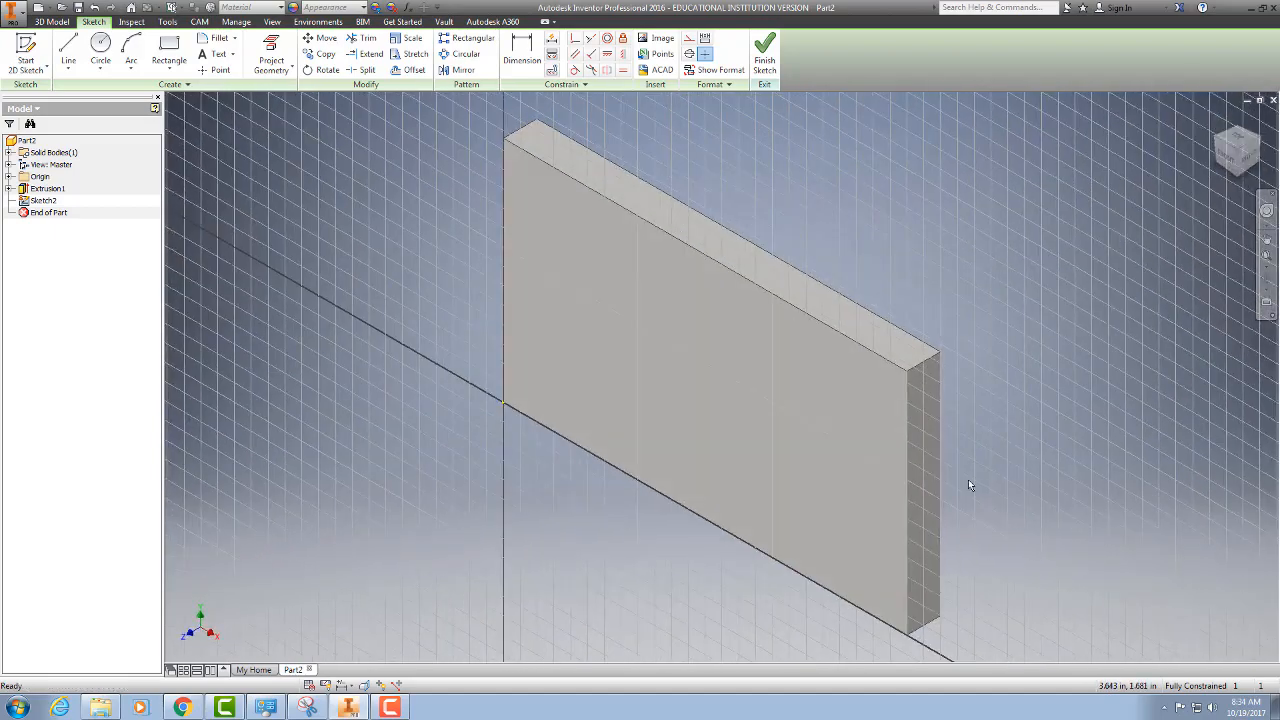
pyautogui.click(1267, 283)
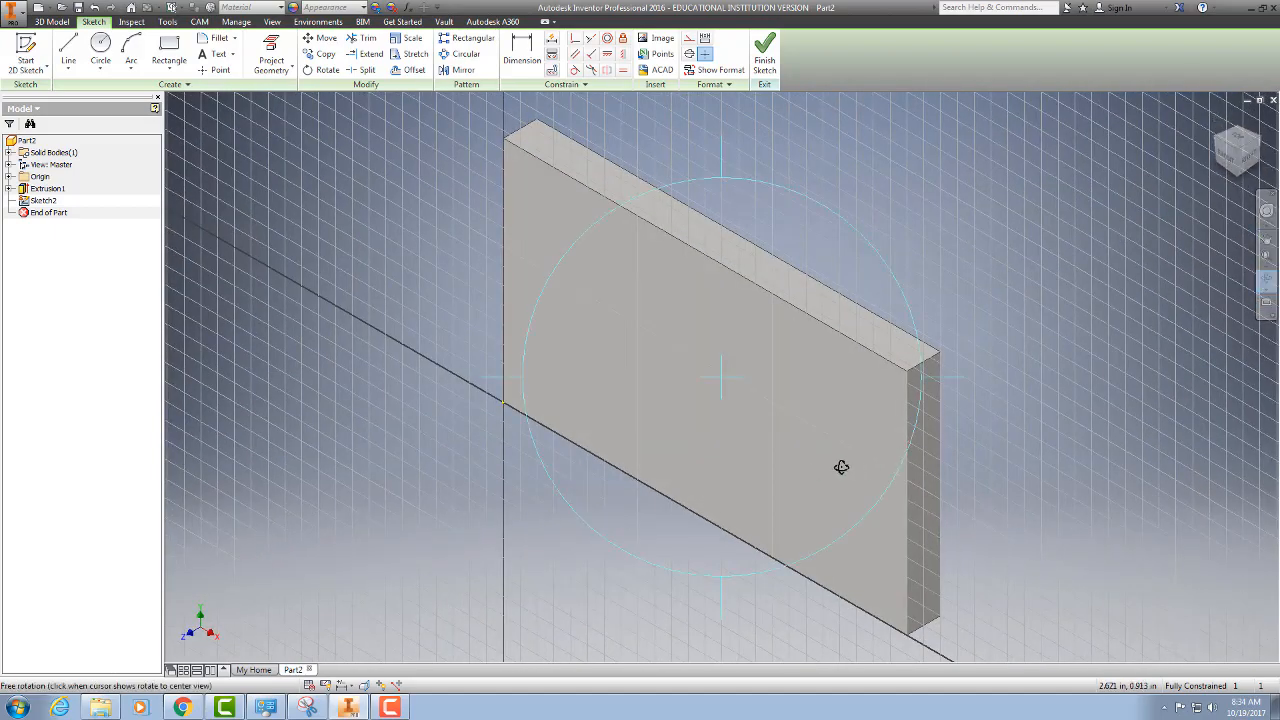
pyautogui.moveTo(820, 466)
pyautogui.mouseDown()
pyautogui.moveTo(717, 434)
pyautogui.moveTo(894, 383)
pyautogui.mouseUp()
pyautogui.click(1230, 152)
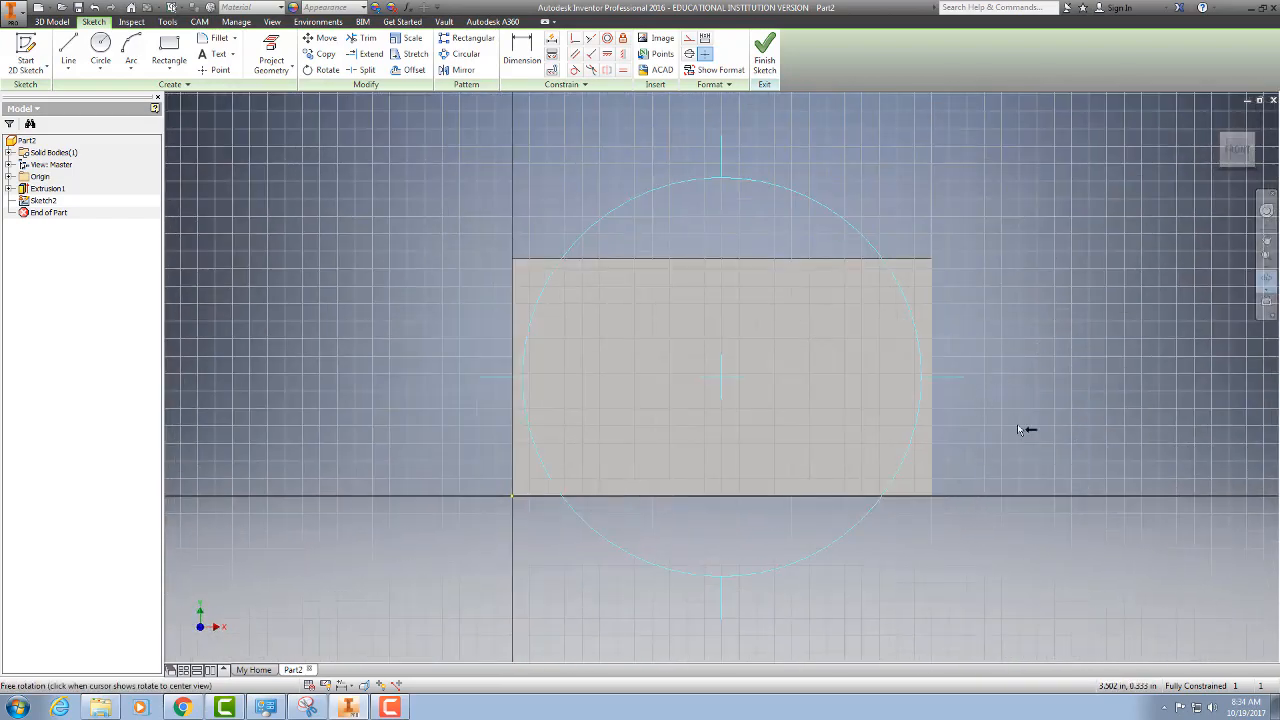
# Step: Project all four outer edges of the plate's front face into the active sketch
pyautogui.press('F2')
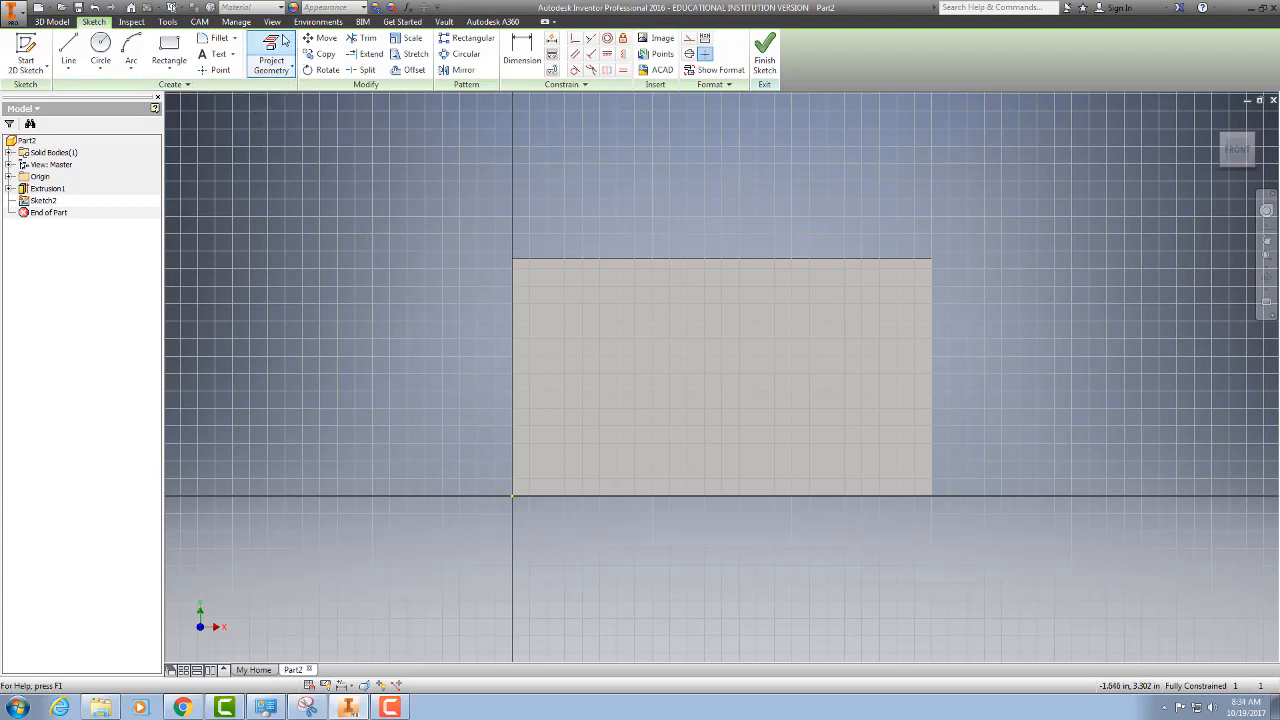
pyautogui.click(283, 42)
pyautogui.click(648, 263)
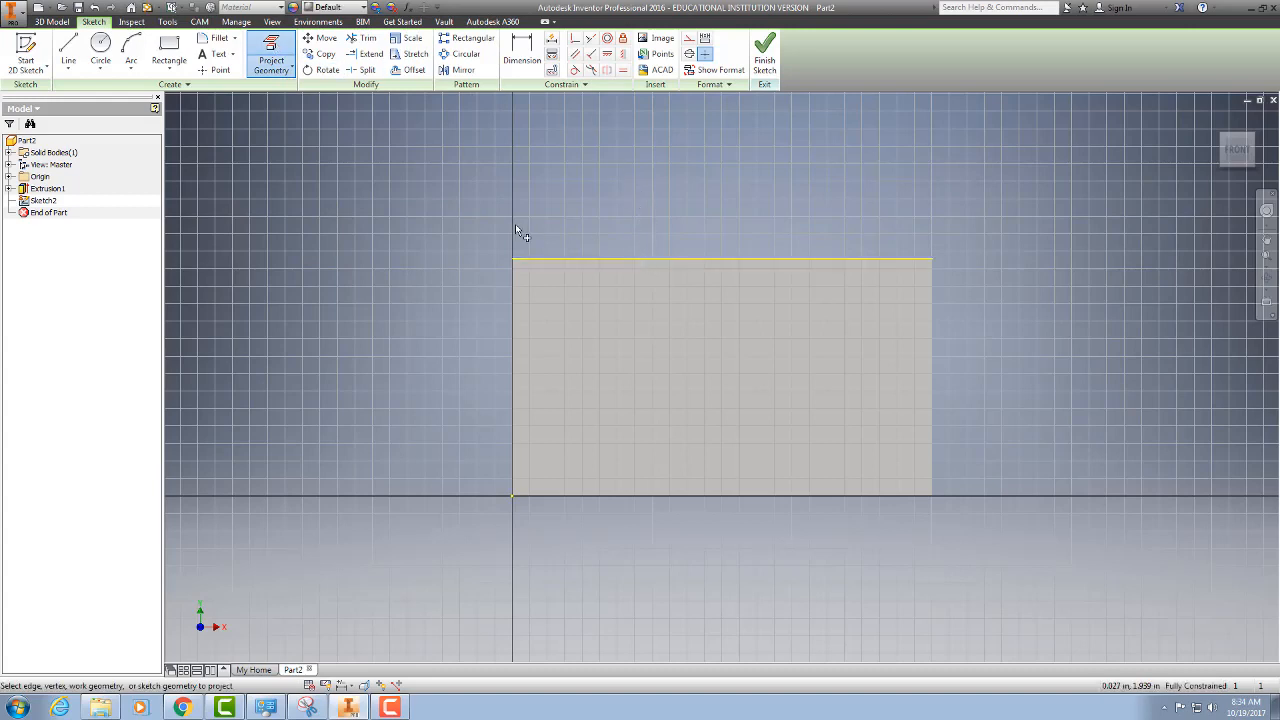
pyautogui.click(512, 326)
pyautogui.click(637, 496)
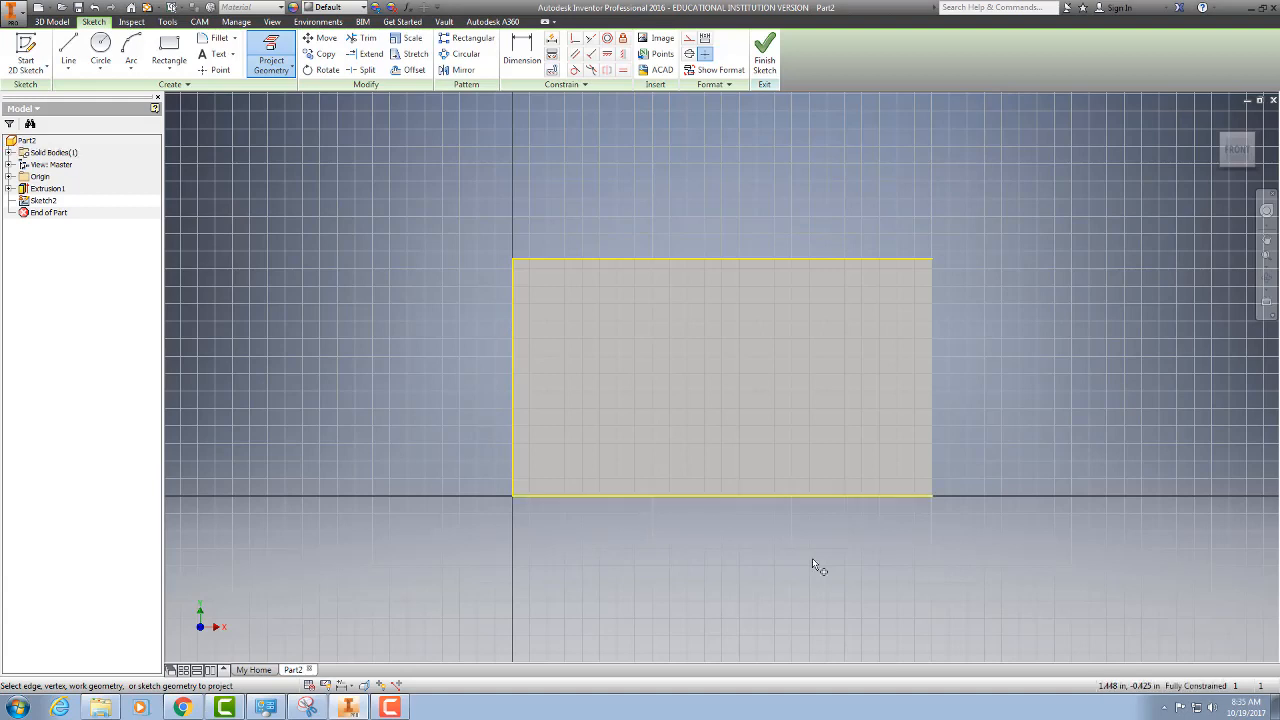
pyautogui.click(931, 392)
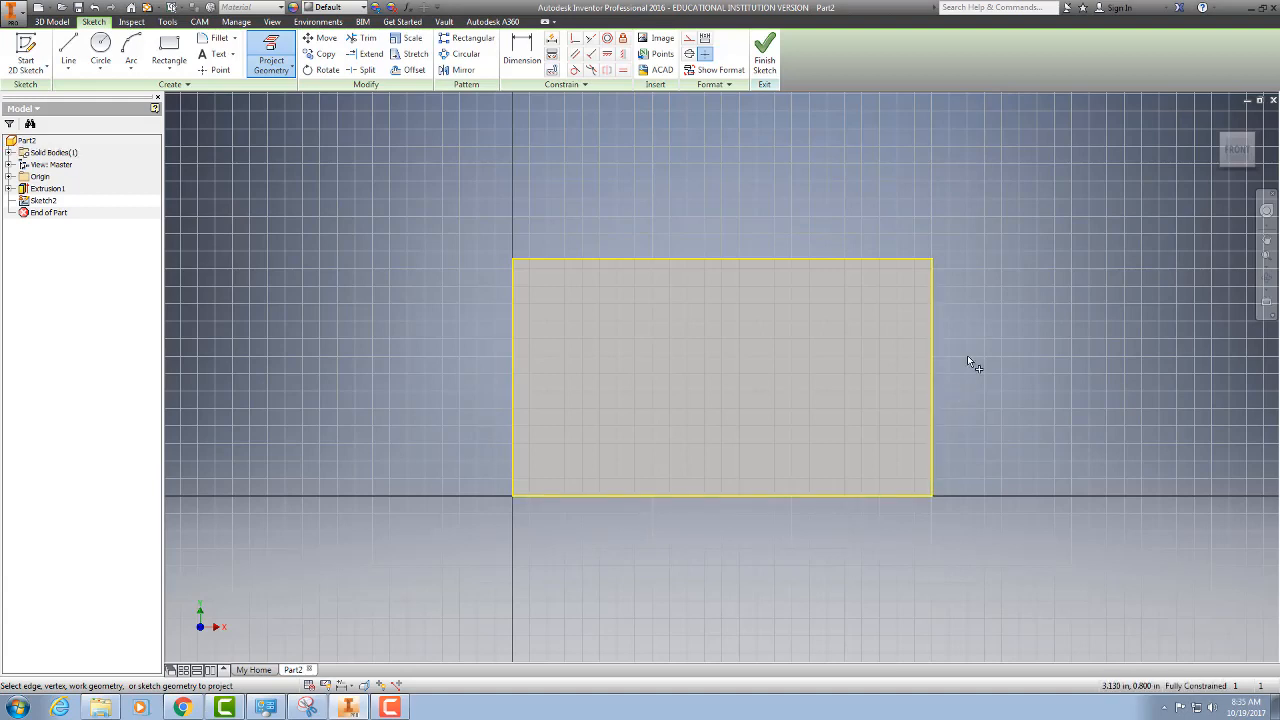
pyautogui.rightClick(922, 189)
pyautogui.click(971, 214)
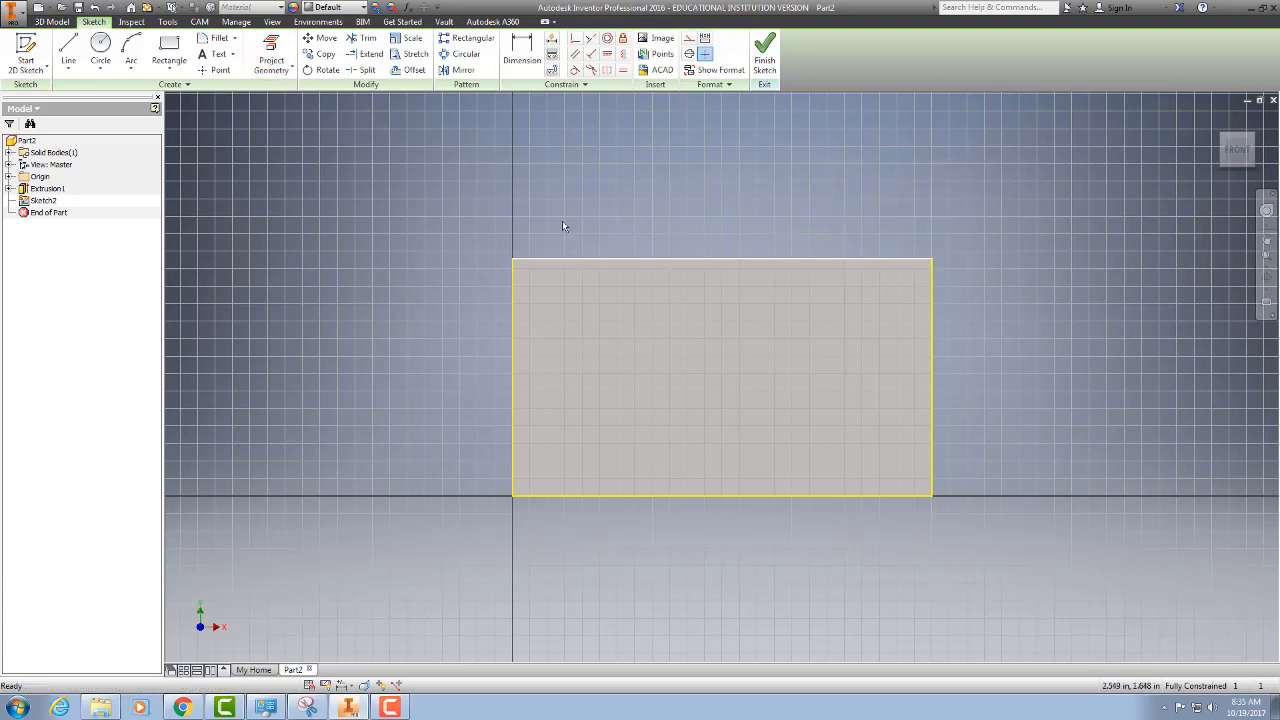
# Step: Sketch a circle about 0.42 in in diameter on the plate face, centered about 1.9 in from the left edge and above mid-height
pyautogui.click(101, 46)
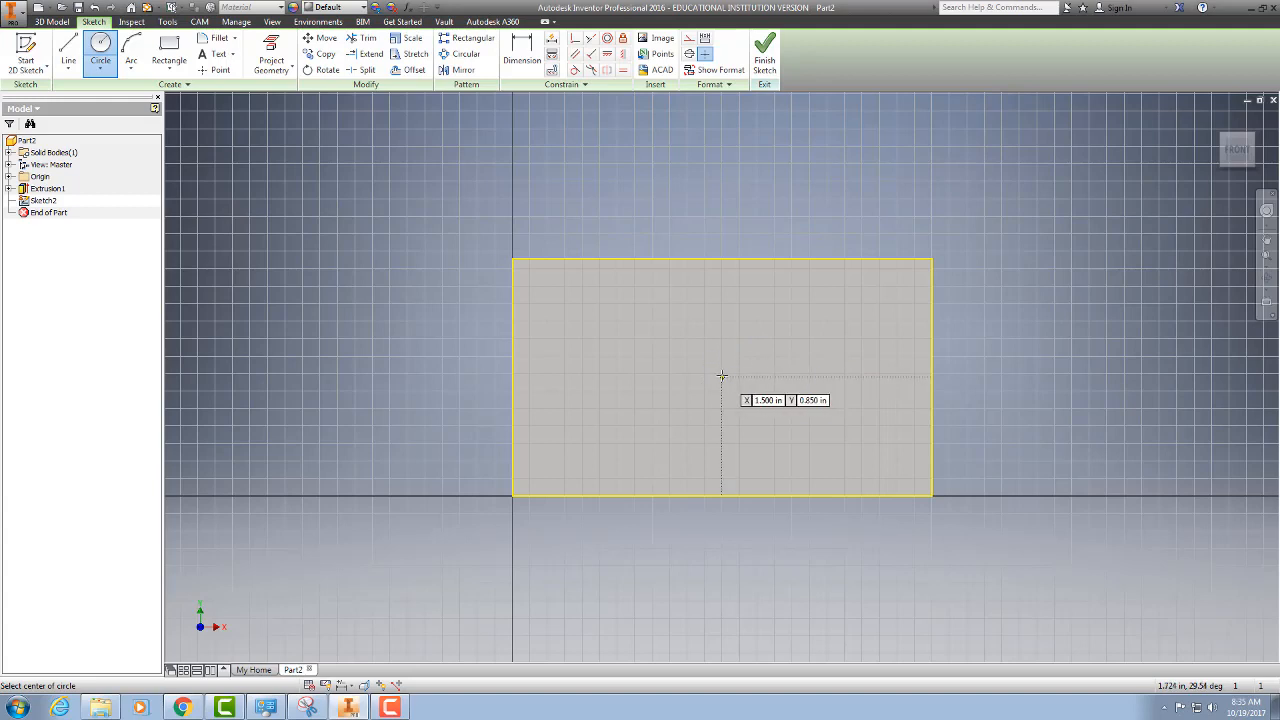
pyautogui.click(777, 340)
pyautogui.click(801, 359)
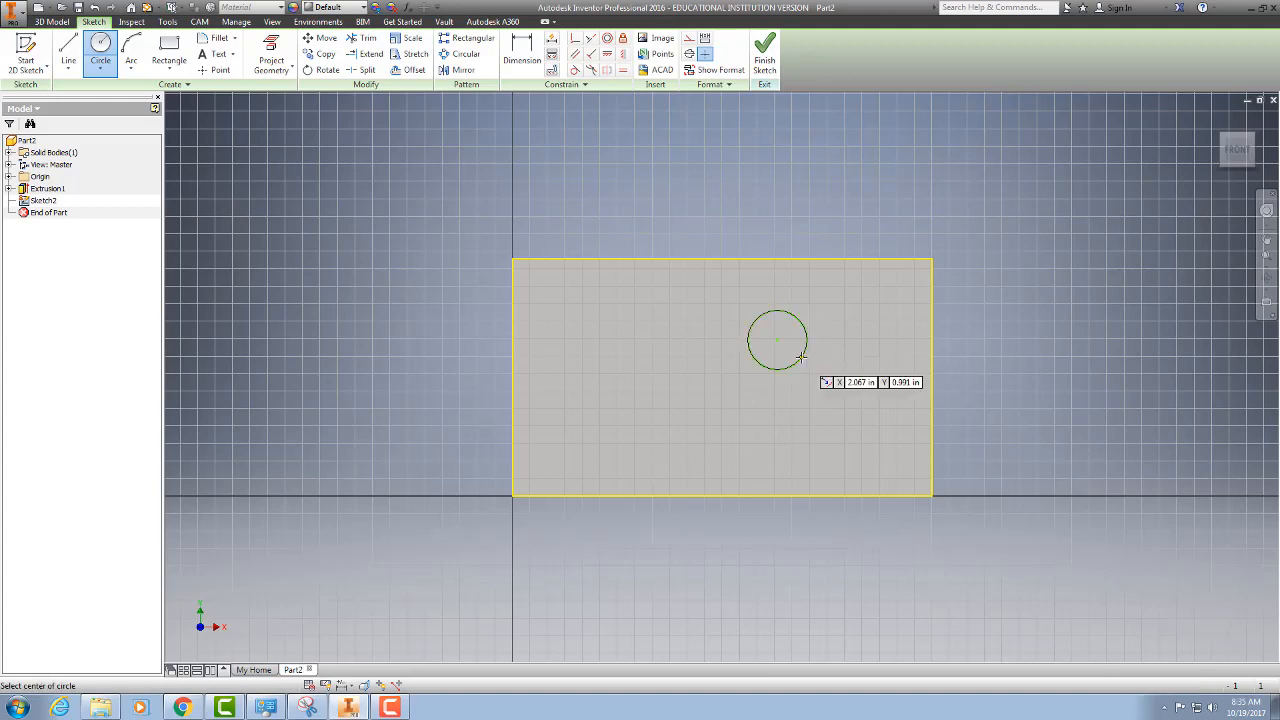
pyautogui.rightClick(801, 359)
pyautogui.click(851, 356)
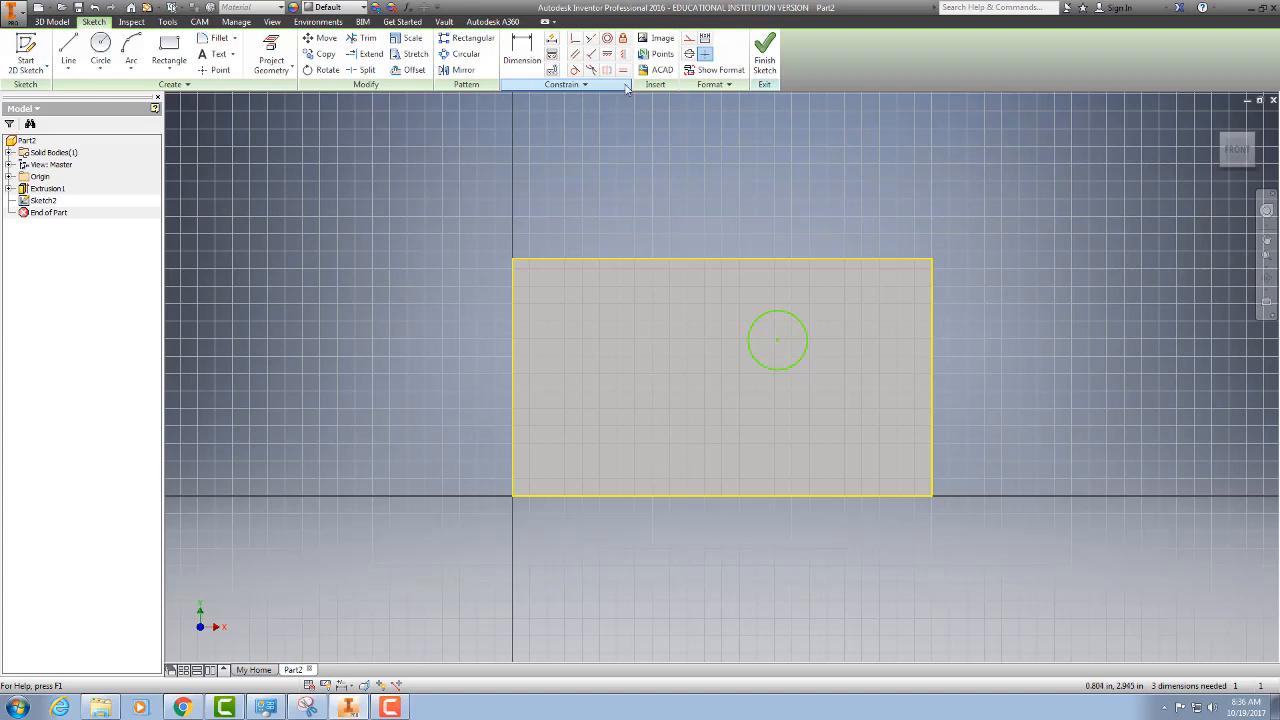
# Step: Dimension the circle's center 1.5 in horizontally from the plate's left edge
pyautogui.click(521, 50)
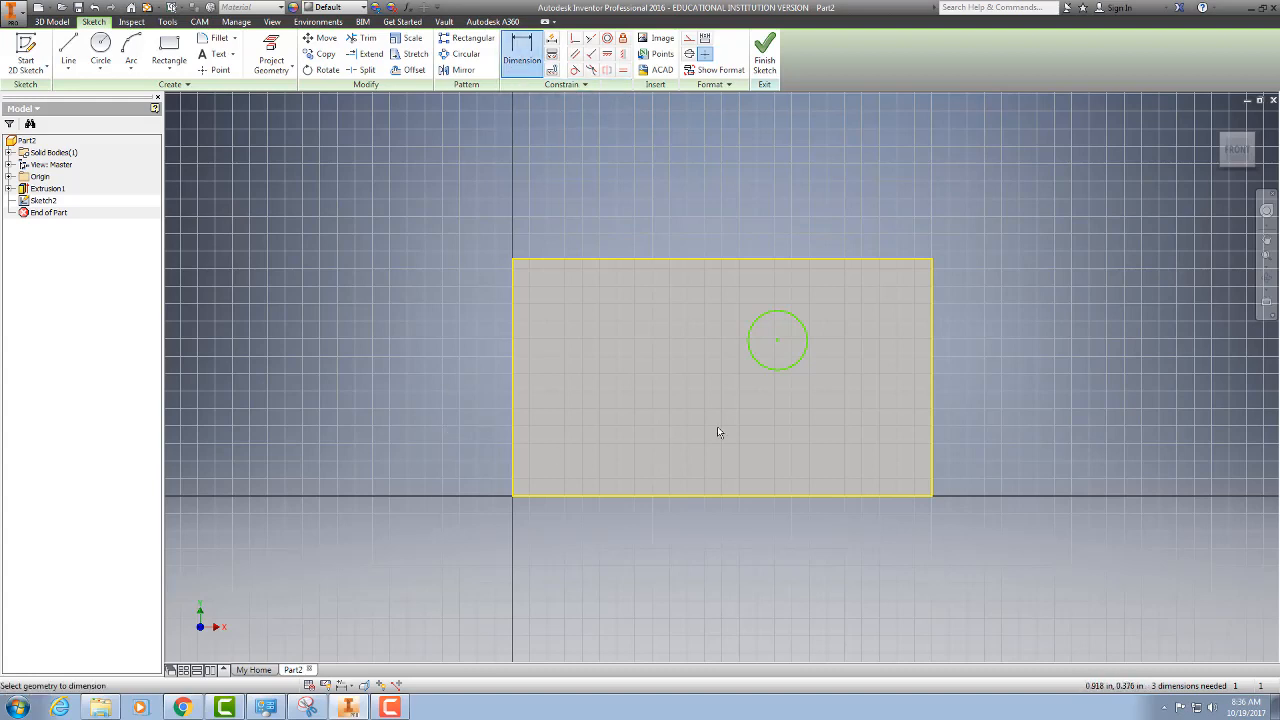
pyautogui.click(512, 380)
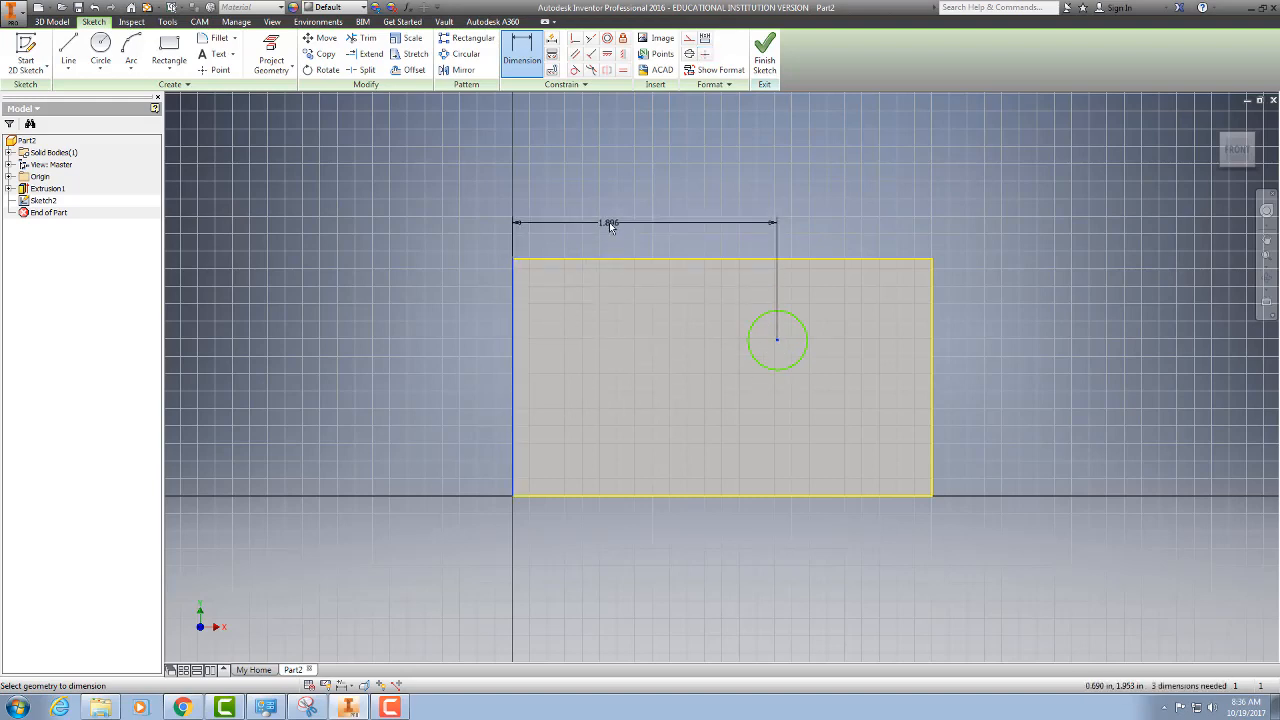
pyautogui.click(609, 222)
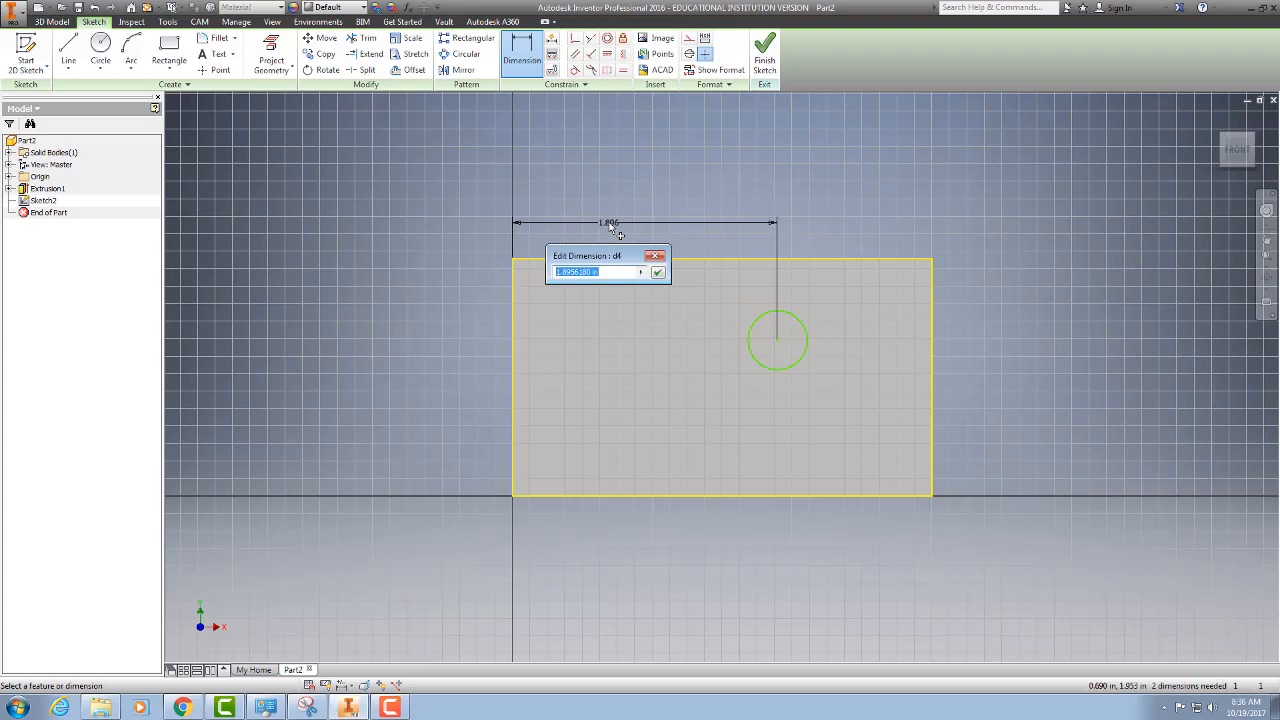
pyautogui.write('1.5')
pyautogui.press('Return')
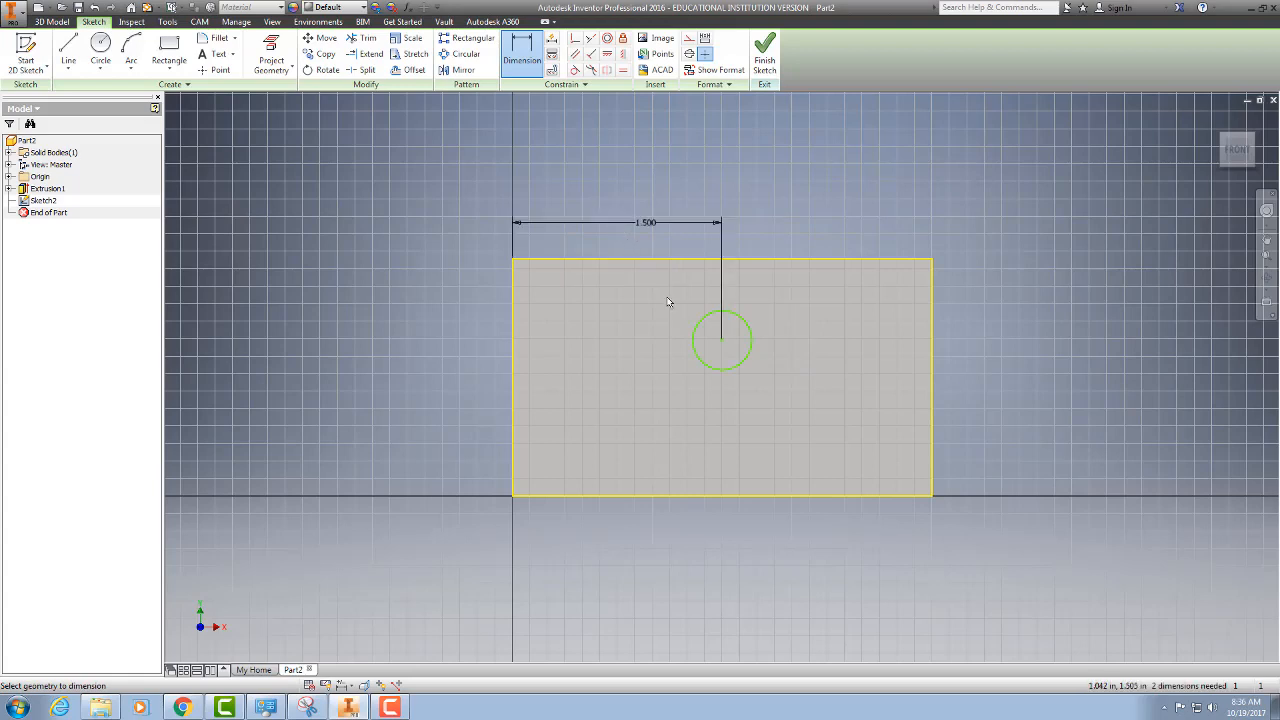
# Step: Dimension the circle's center 0.85 in vertically from the plate's top edge
pyautogui.click(785, 264)
pyautogui.click(722, 340)
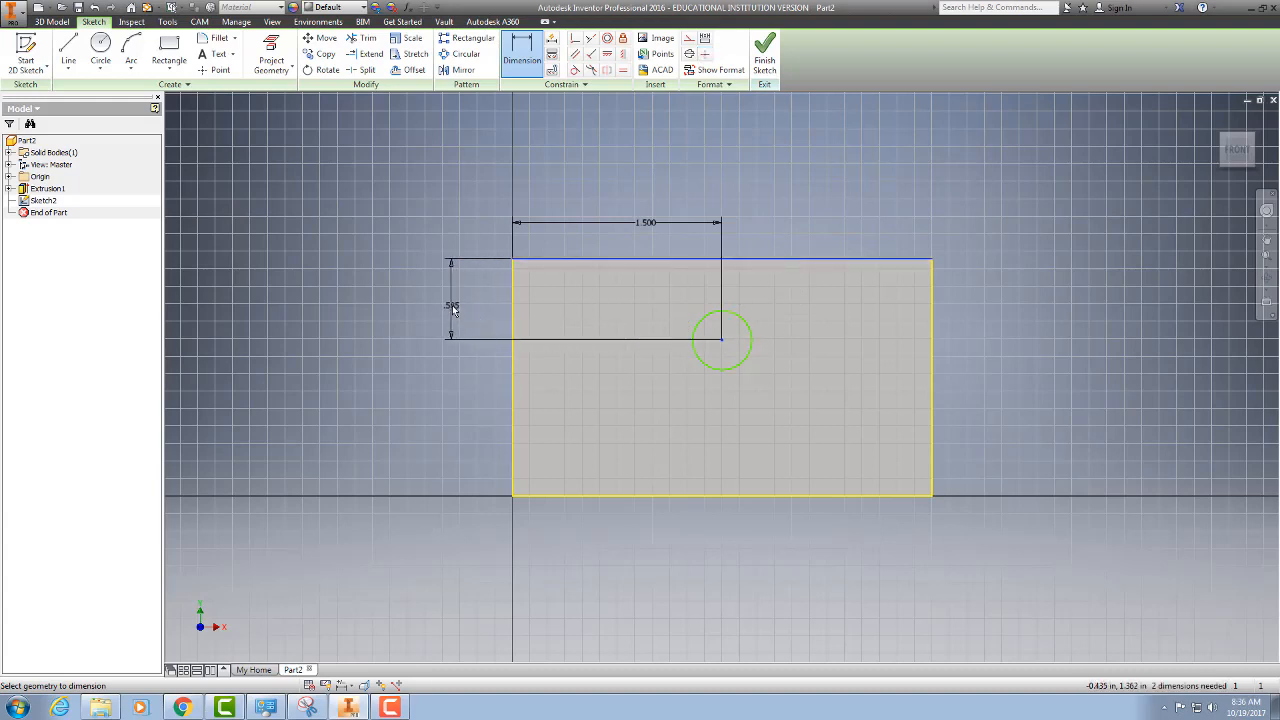
pyautogui.click(453, 310)
pyautogui.write('.85')
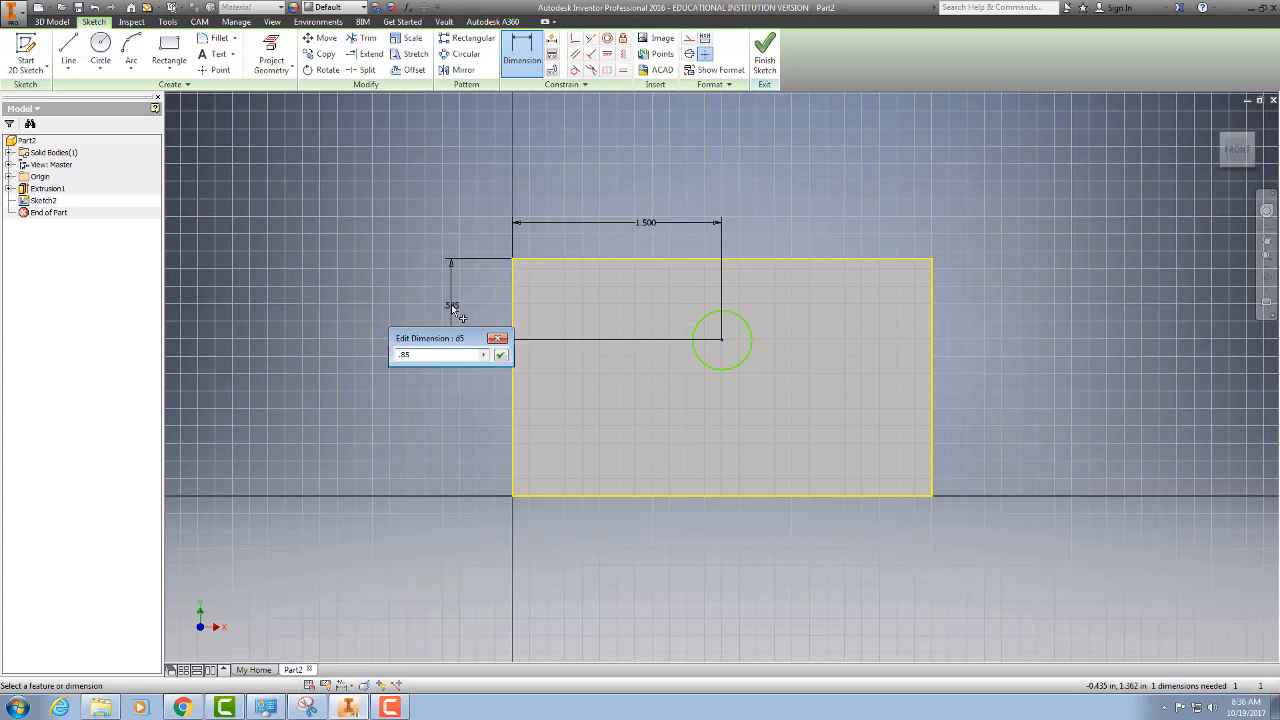
pyautogui.press('Return')
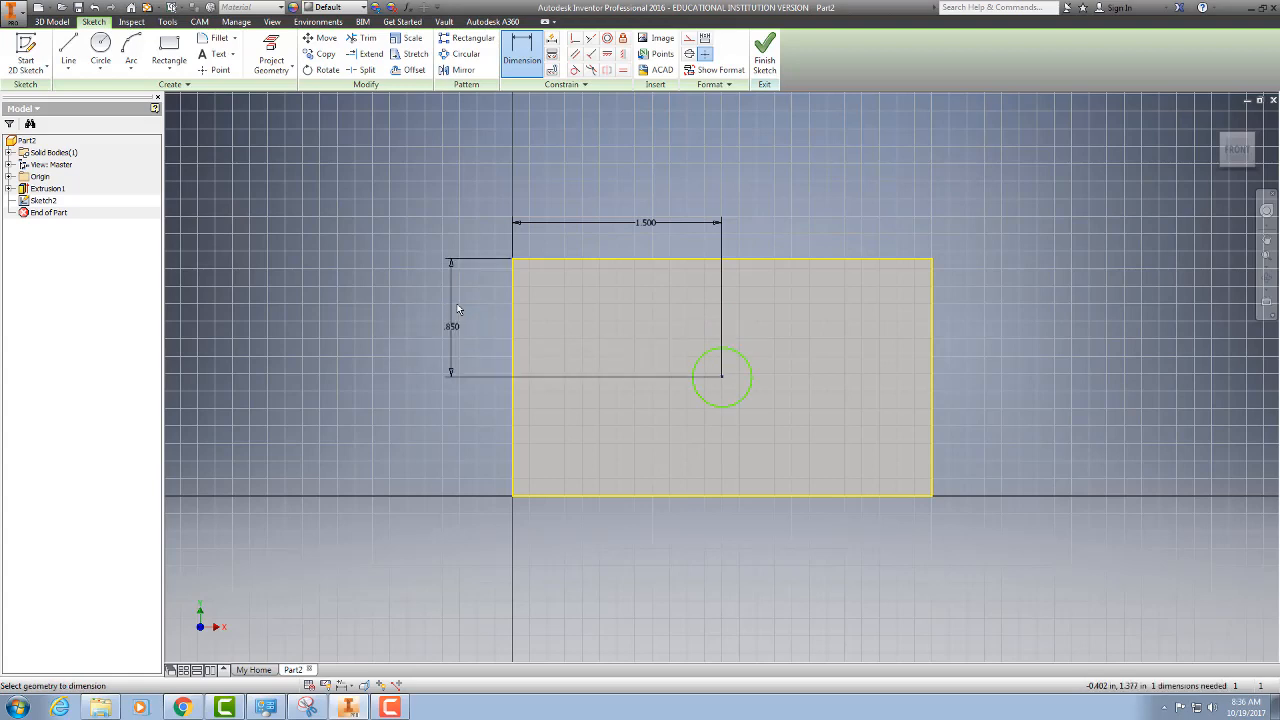
pyautogui.rightClick(452, 312)
pyautogui.click(514, 320)
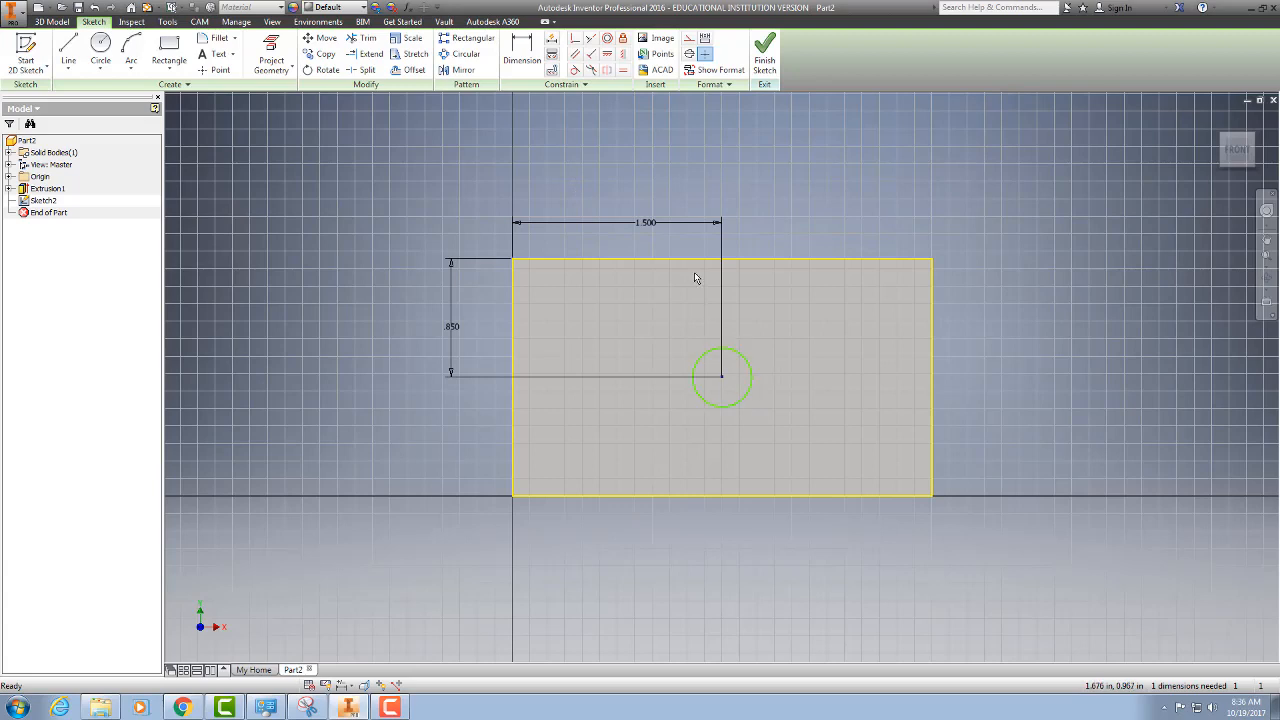
# Step: Set the circle's diameter to 0.5 in and finish the sketch
pyautogui.click(522, 50)
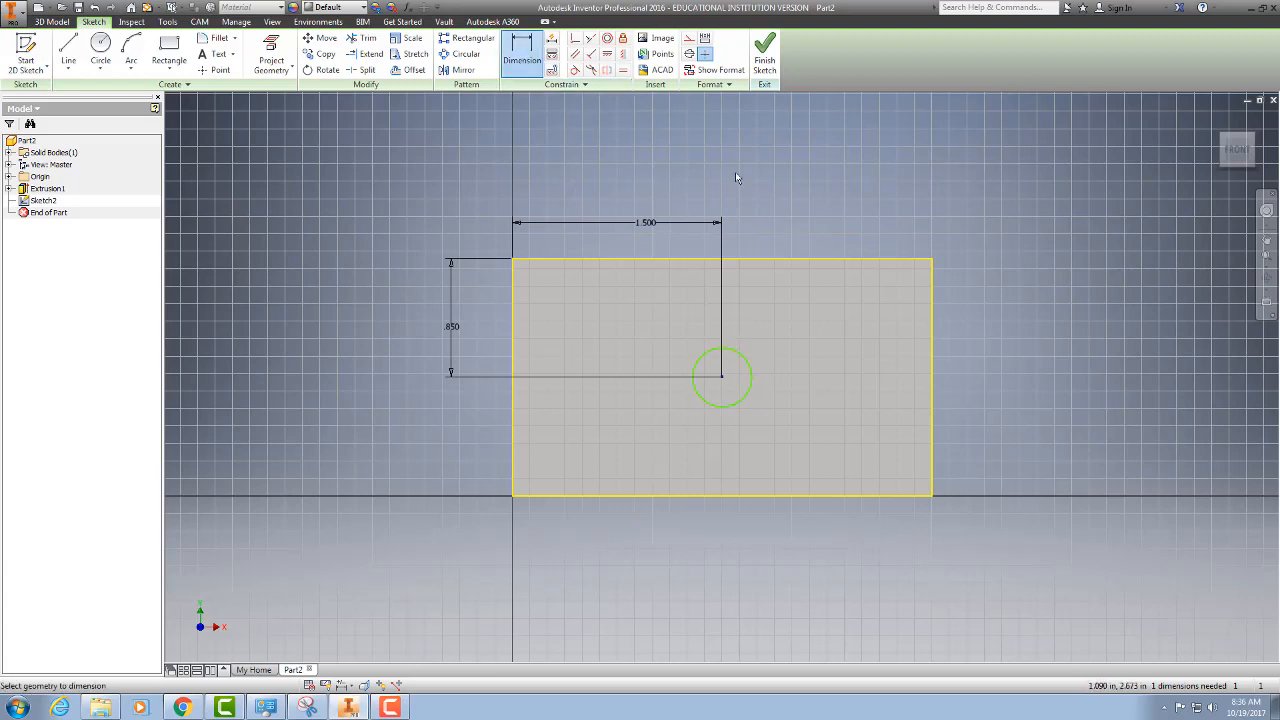
pyautogui.click(740, 352)
pyautogui.click(857, 190)
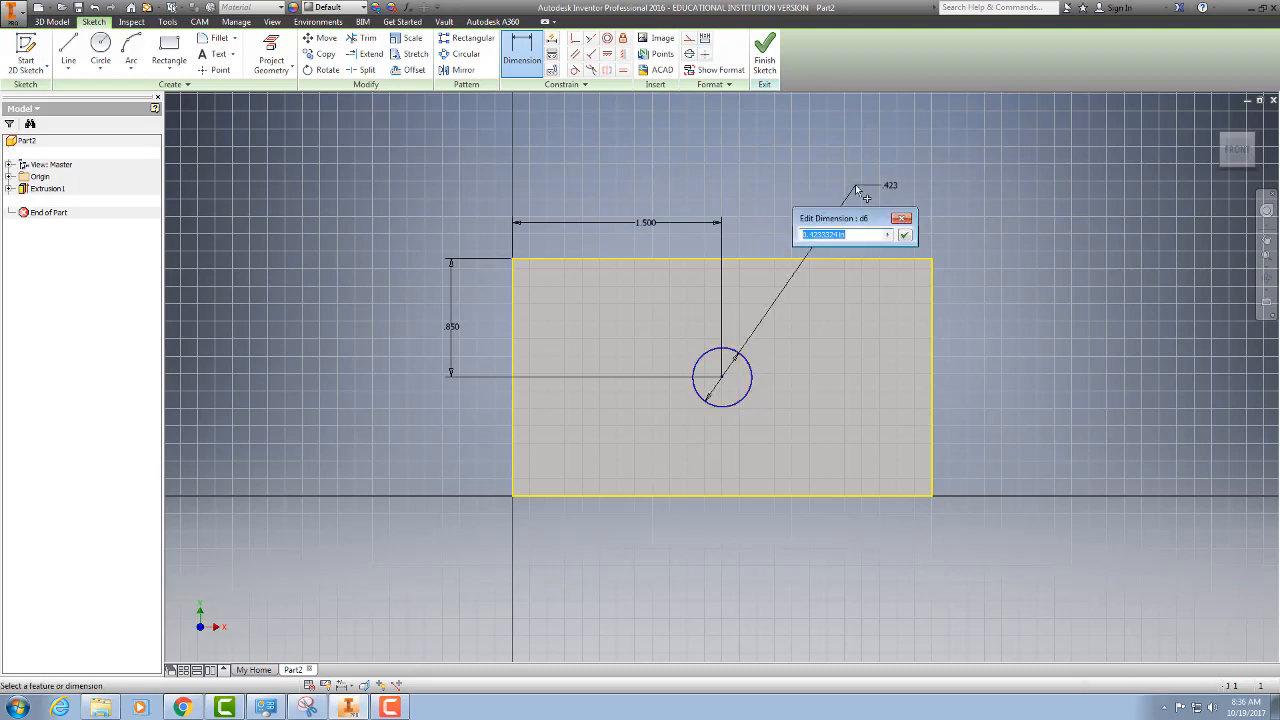
pyautogui.write('.5')
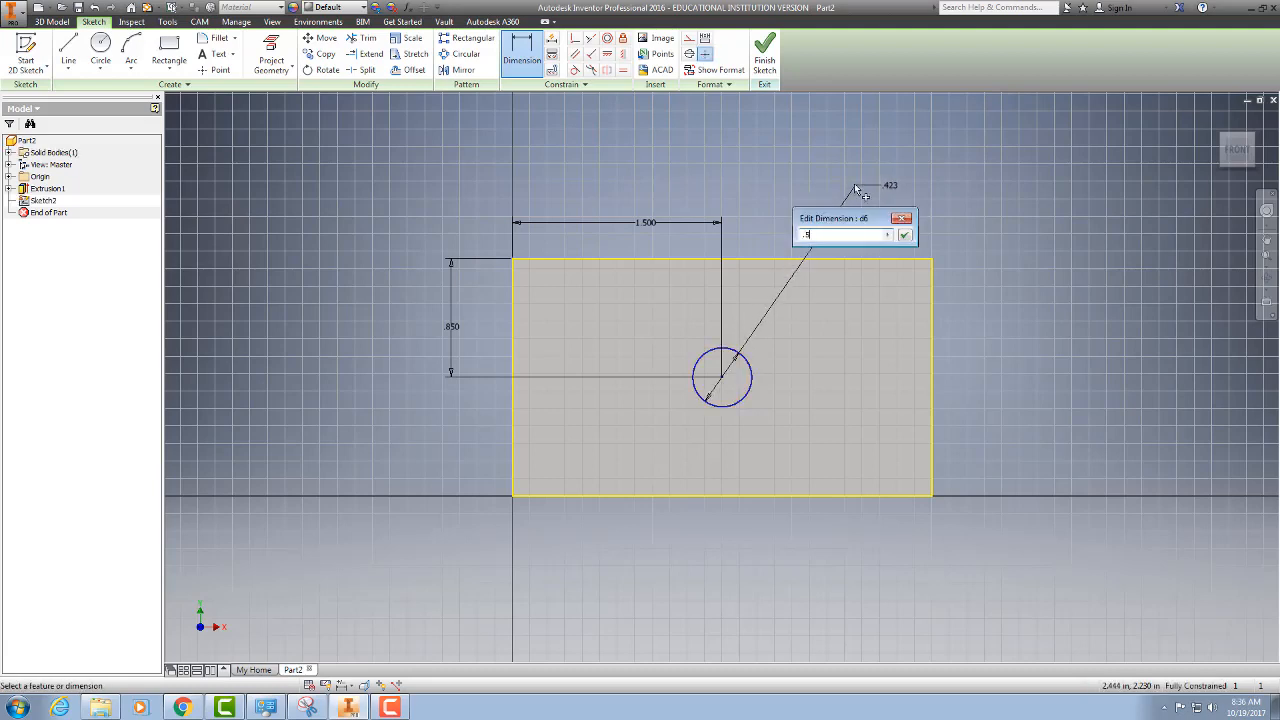
pyautogui.press('Return')
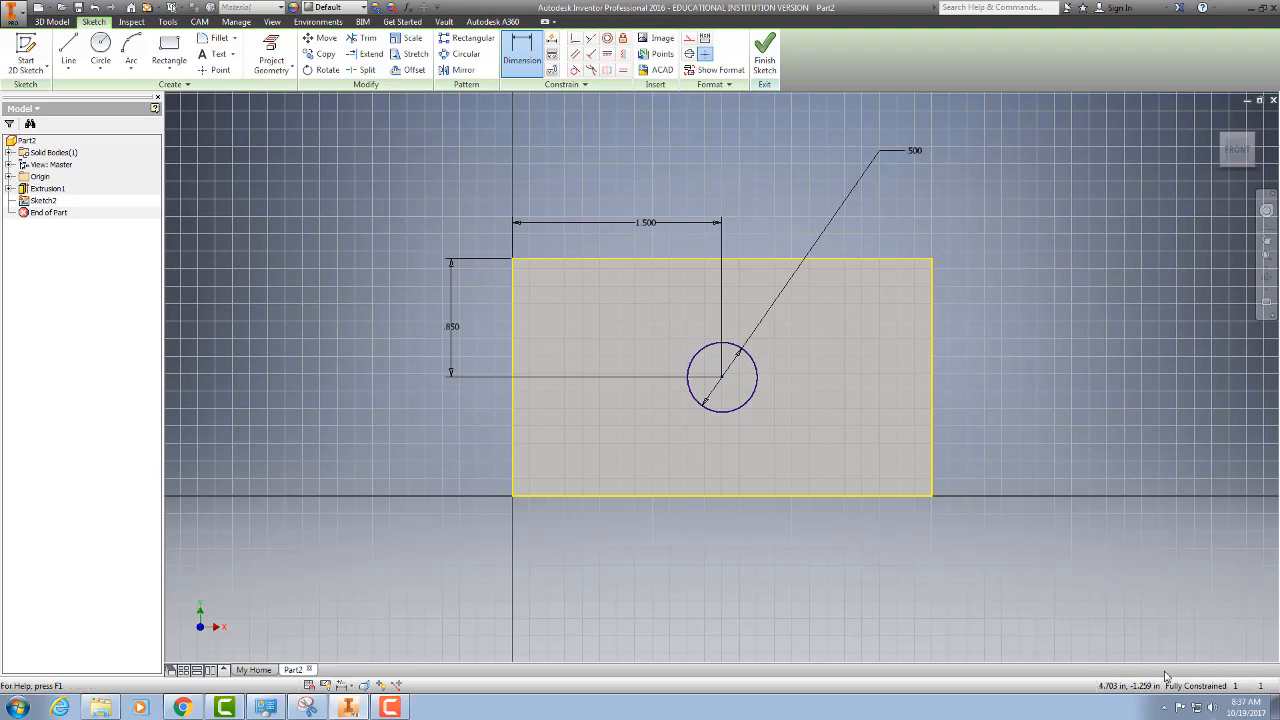
pyautogui.click(765, 55)
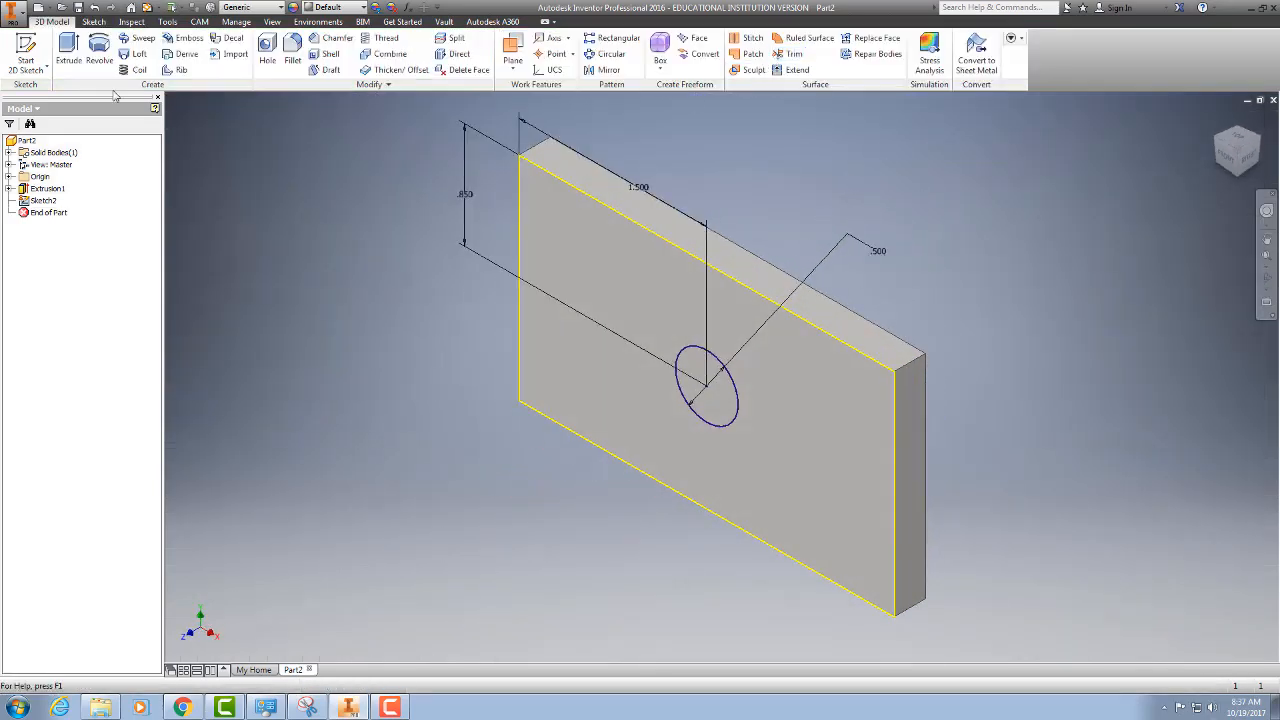
# Step: Cut-extrude the circle backward through the entire plate, using the All extent, to make the center hole
pyautogui.click(71, 58)
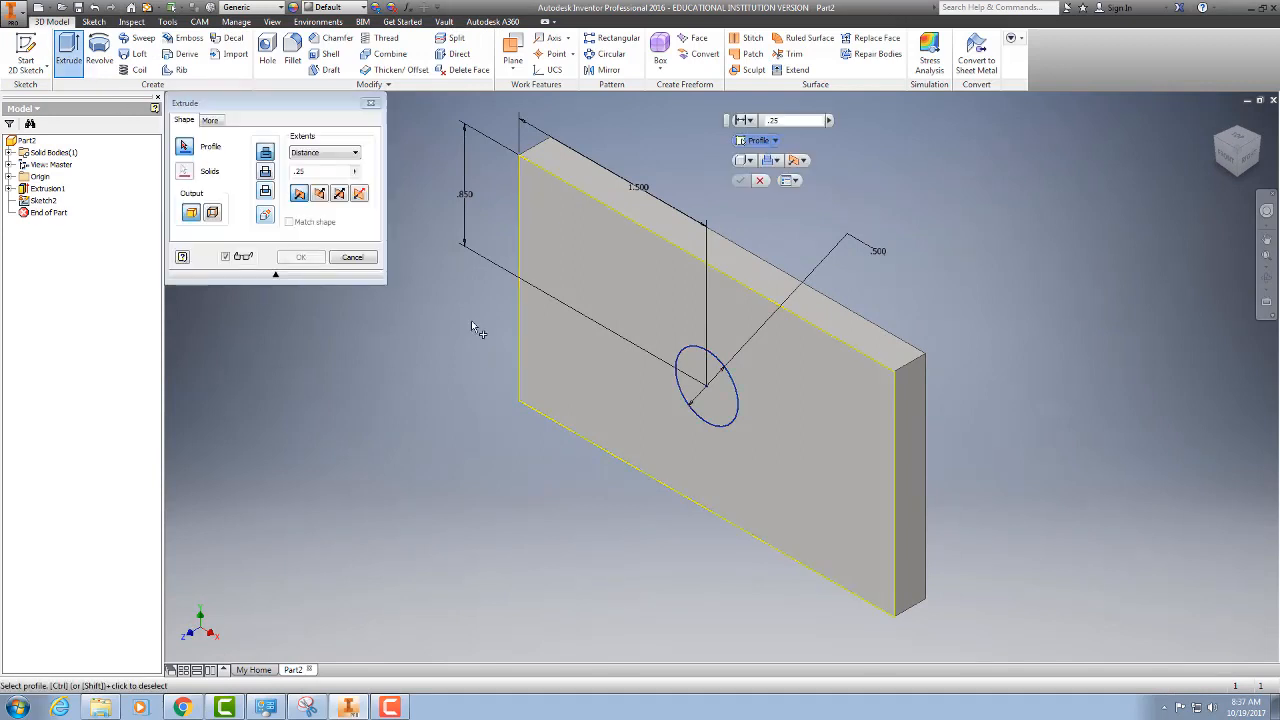
pyautogui.click(709, 398)
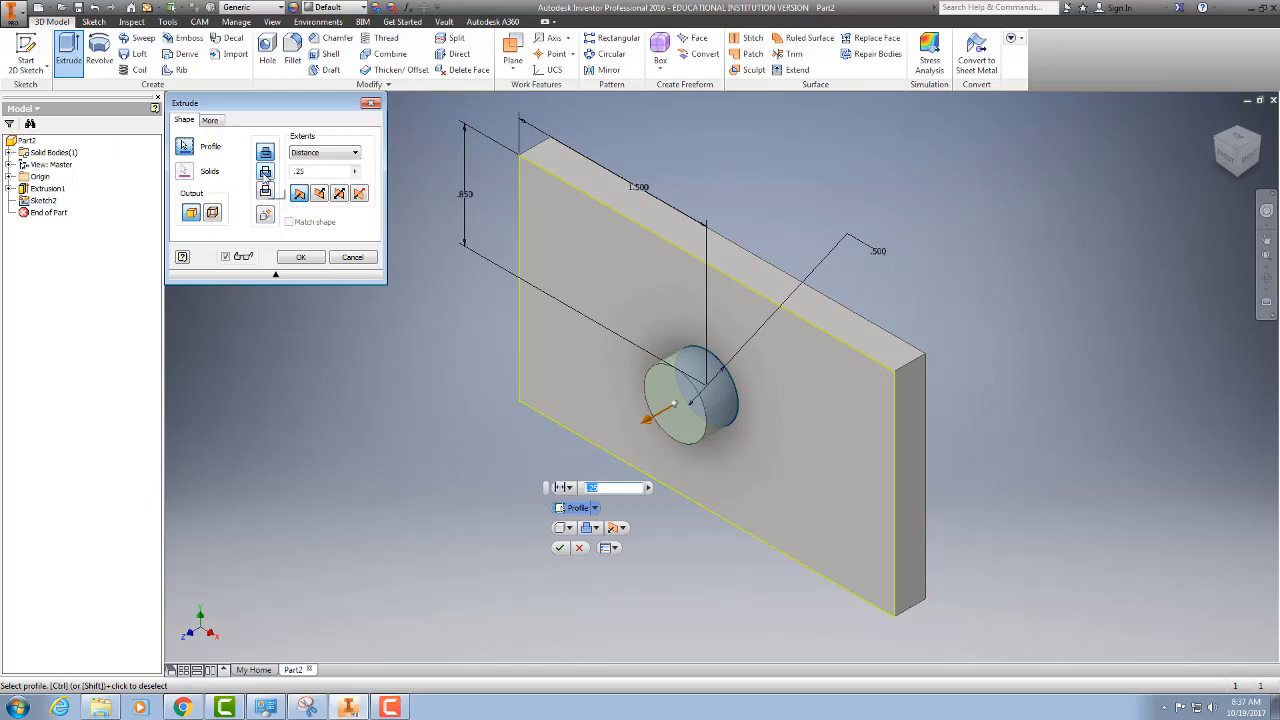
pyautogui.click(265, 174)
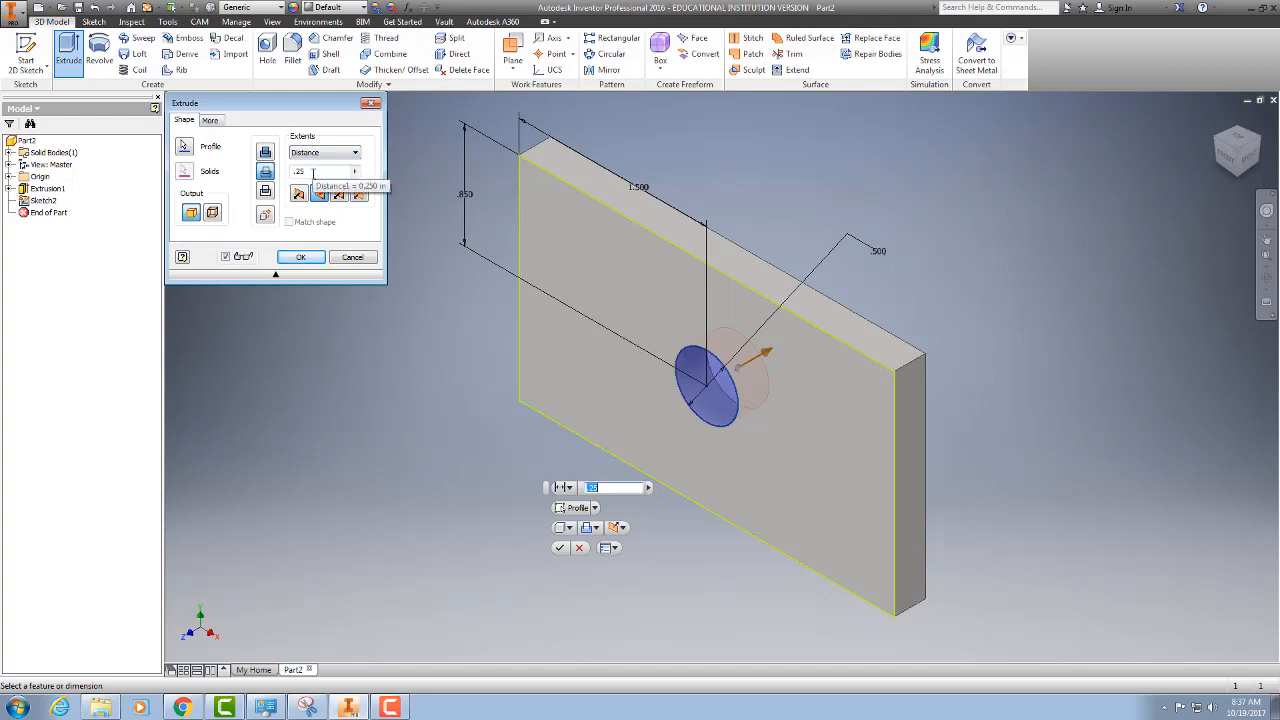
pyautogui.write('.1')
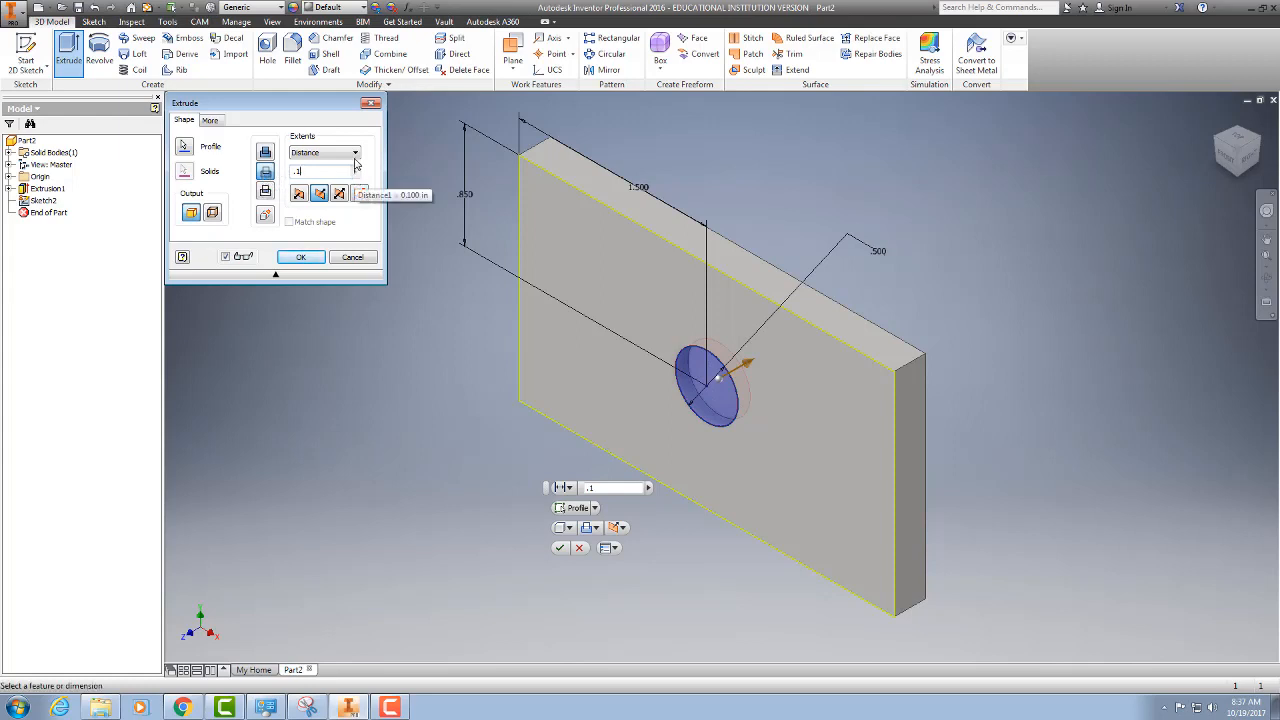
pyautogui.click(354, 153)
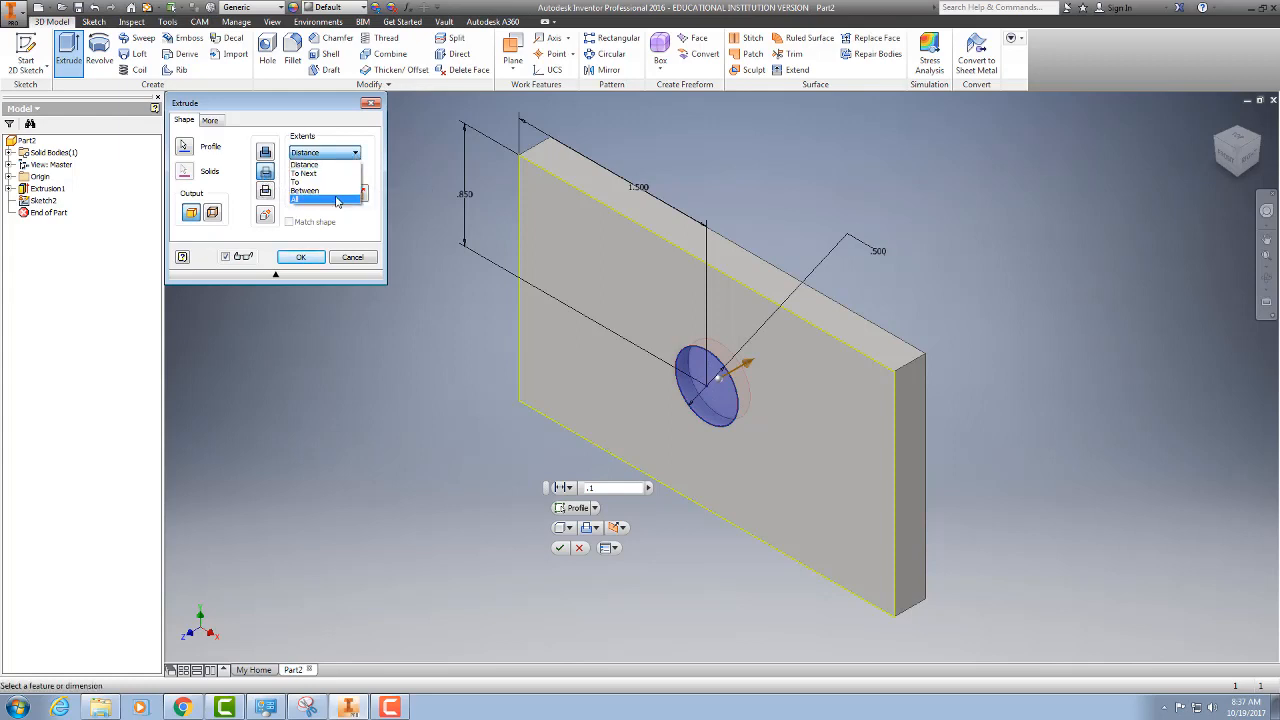
pyautogui.click(336, 200)
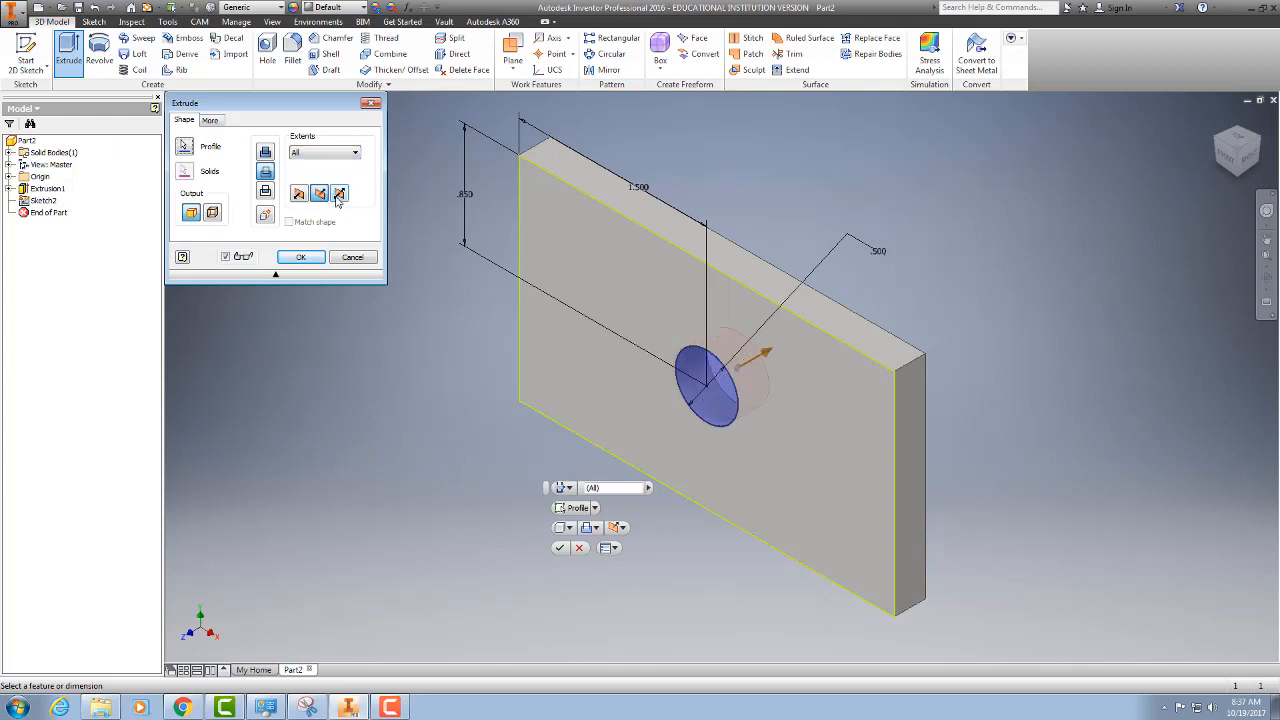
pyautogui.click(302, 258)
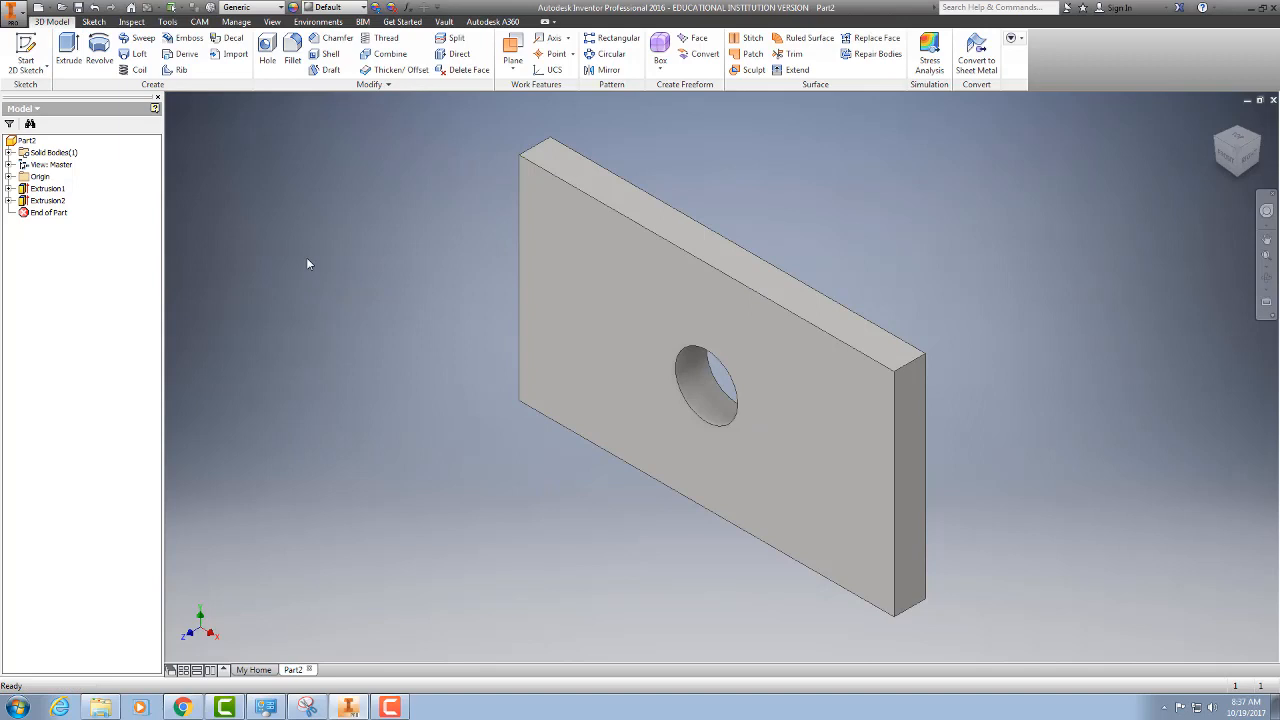
# Step: View the plate from the front and review the part drawing and Learning Objectives slides in the presentation before returning to the model
pyautogui.click(1229, 160)
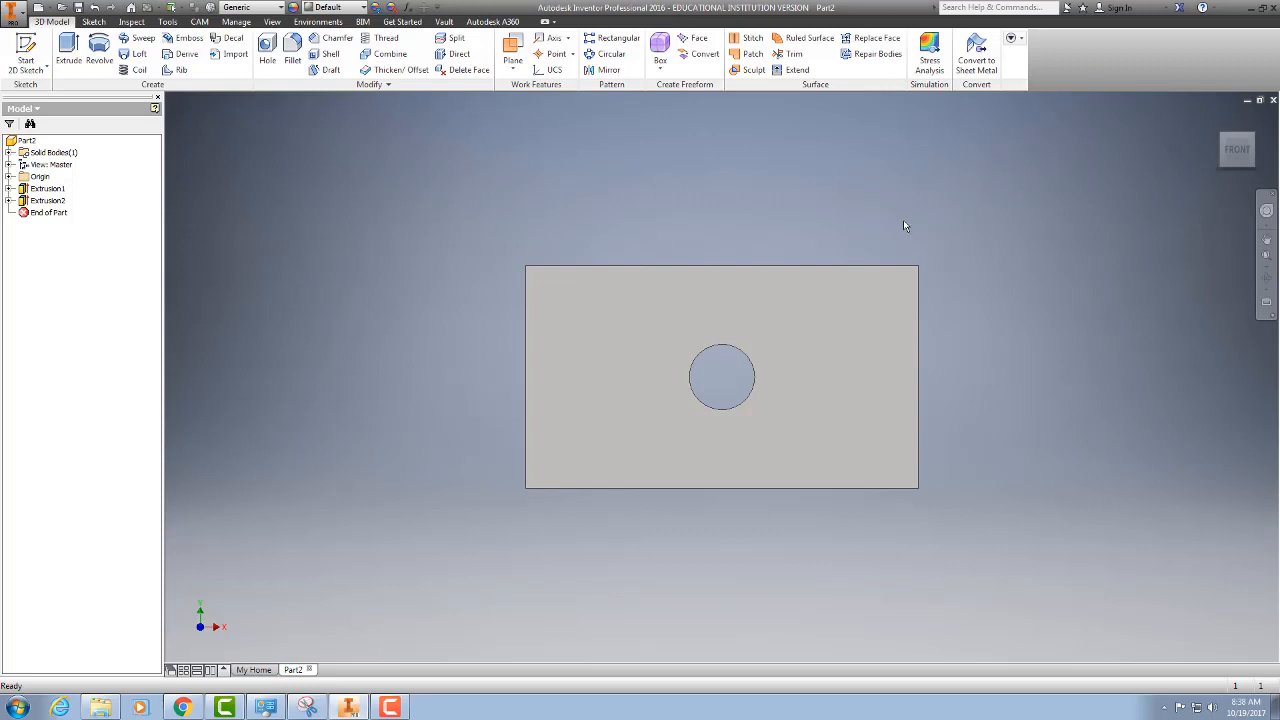
pyautogui.click(222, 708)
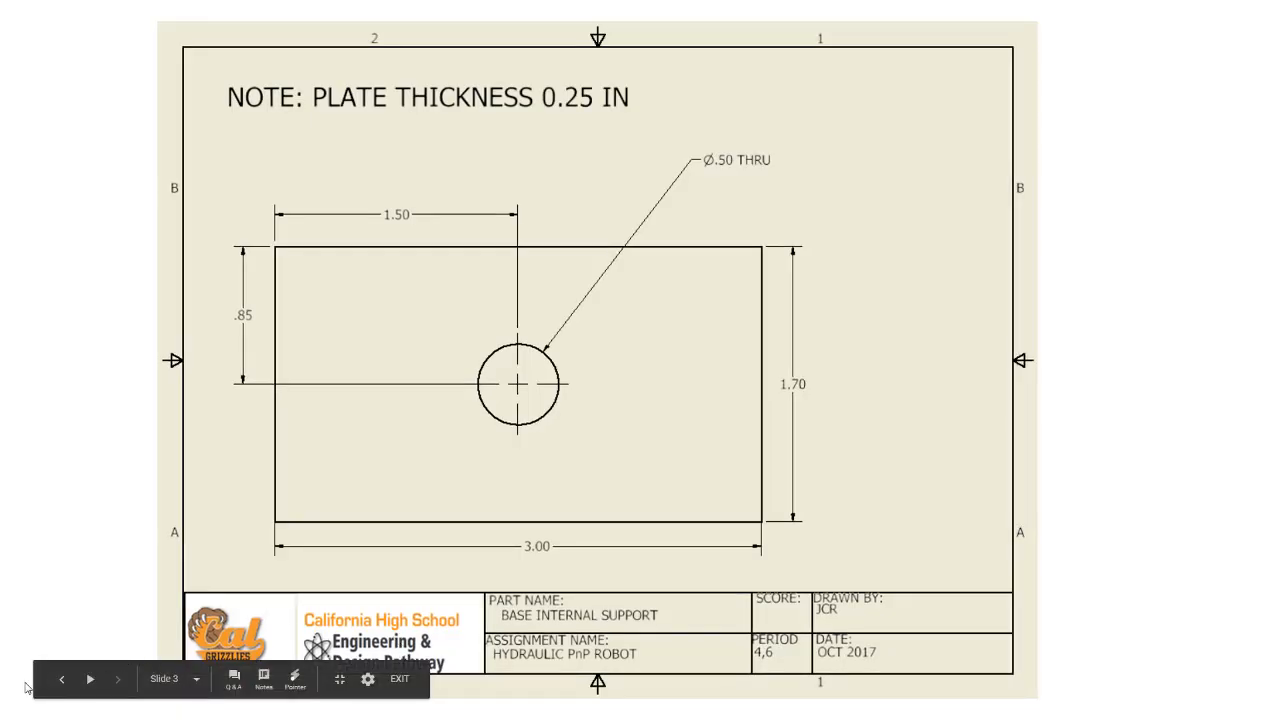
pyautogui.click(61, 679)
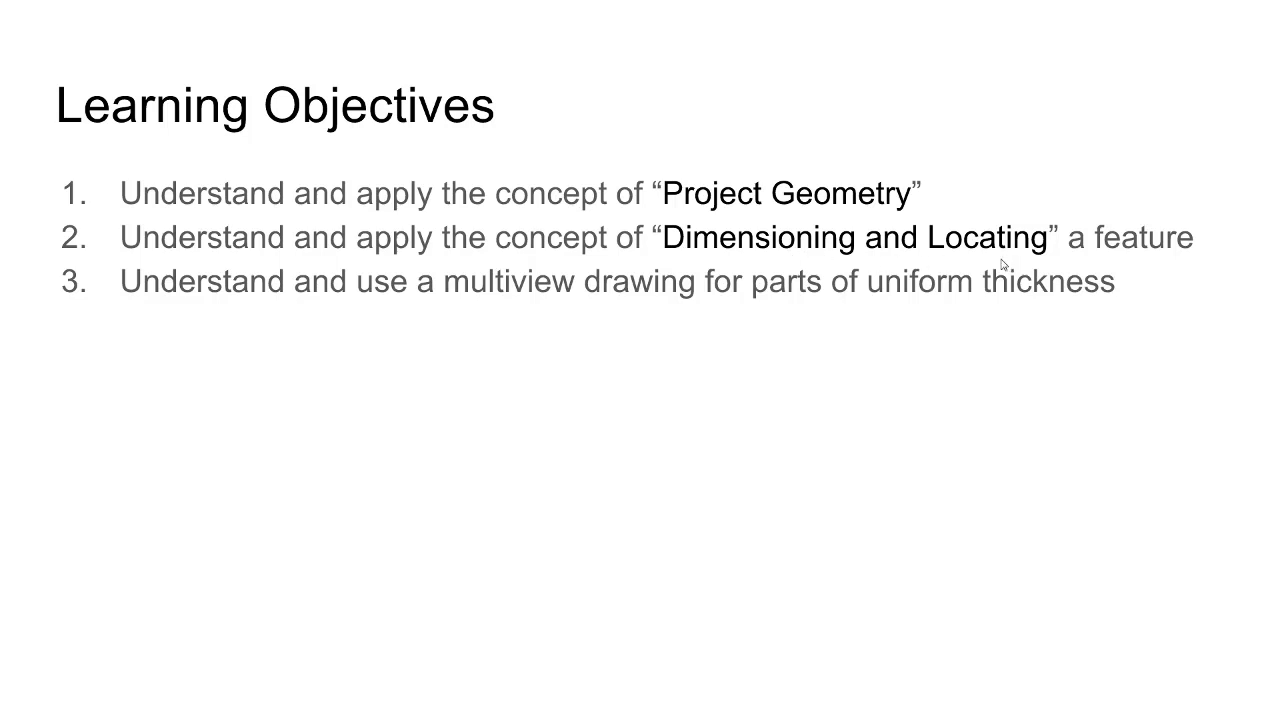
pyautogui.hotkey('alt', 'Tab')
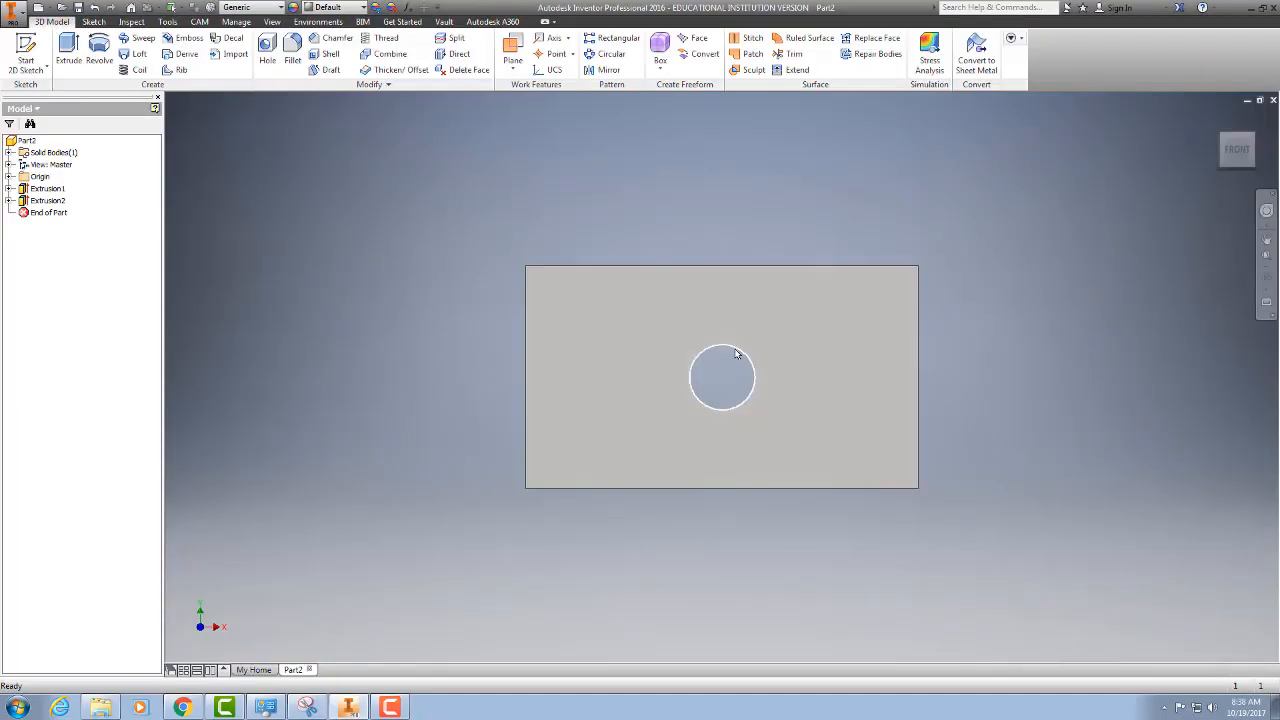